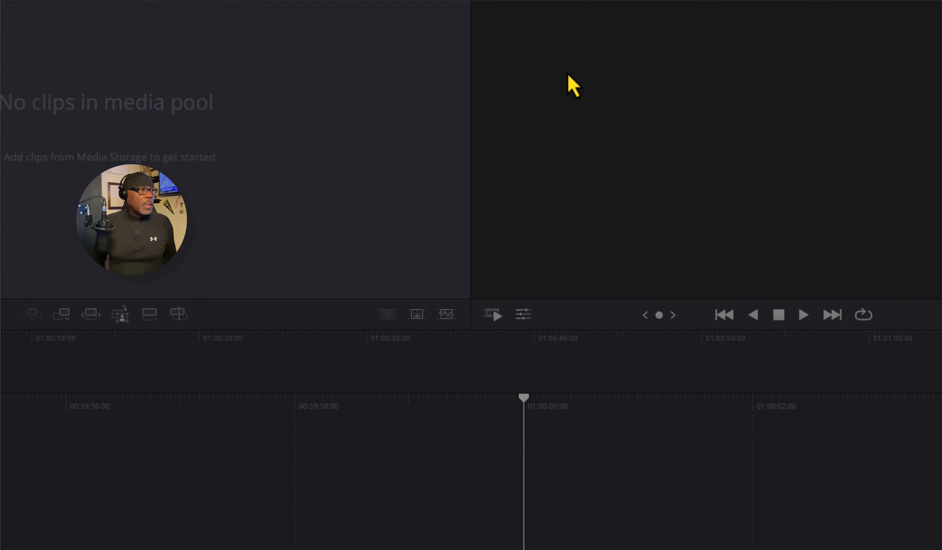
Import DLOGM-1.MP4 and DLOGM-2.MP4 from the Downloads folder into the media pool
{"action": "right_click", "coordinate": [259, 170]}
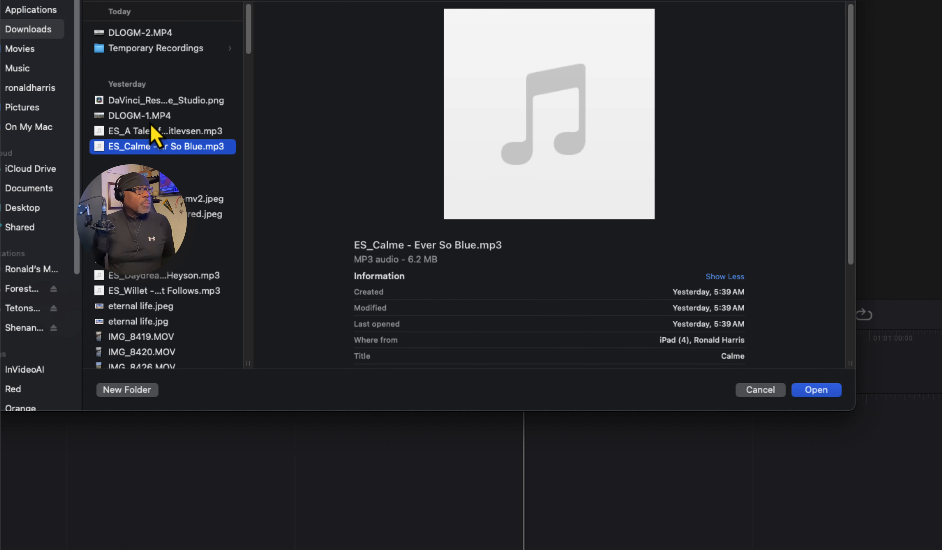
{"action": "left_click", "coordinate": [151, 121]}
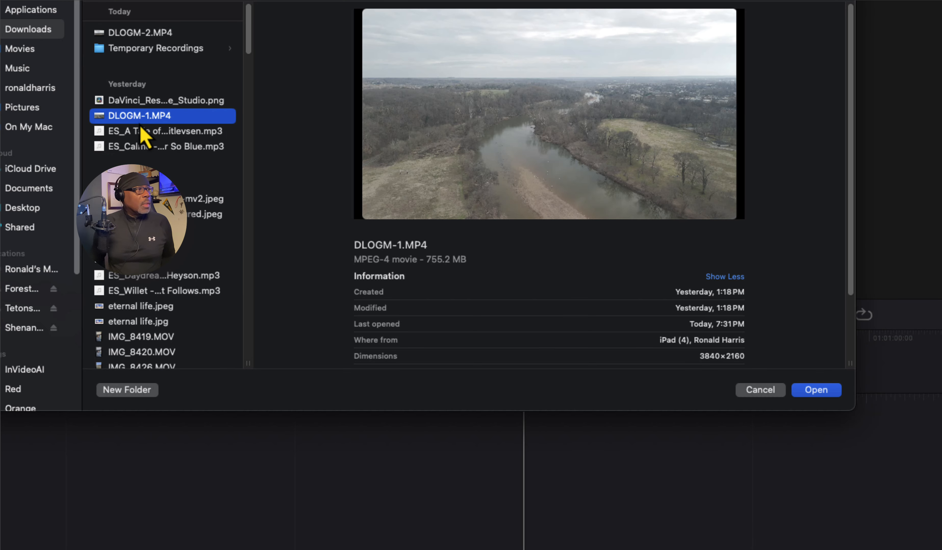
{"action": "left_click", "coordinate": [154, 33], "text": "super"}
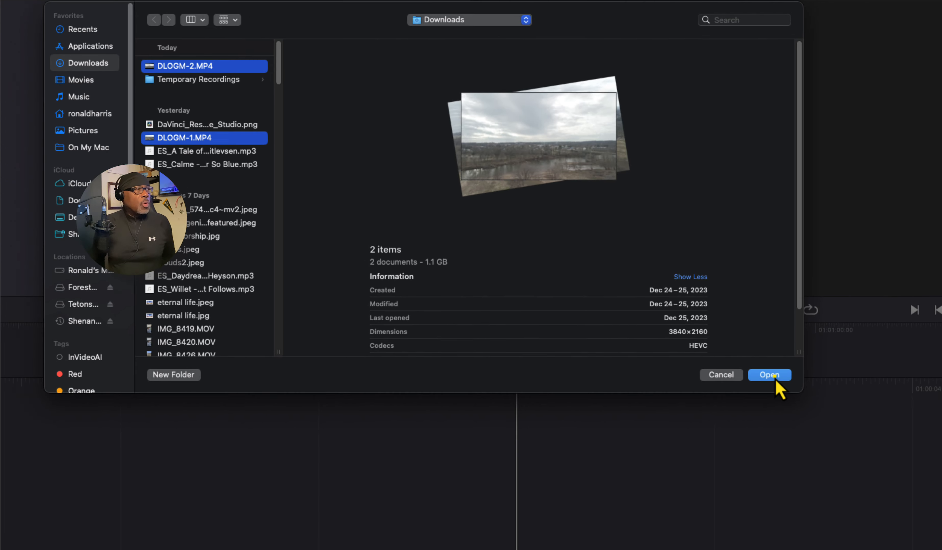
{"action": "left_click", "coordinate": [774, 375]}
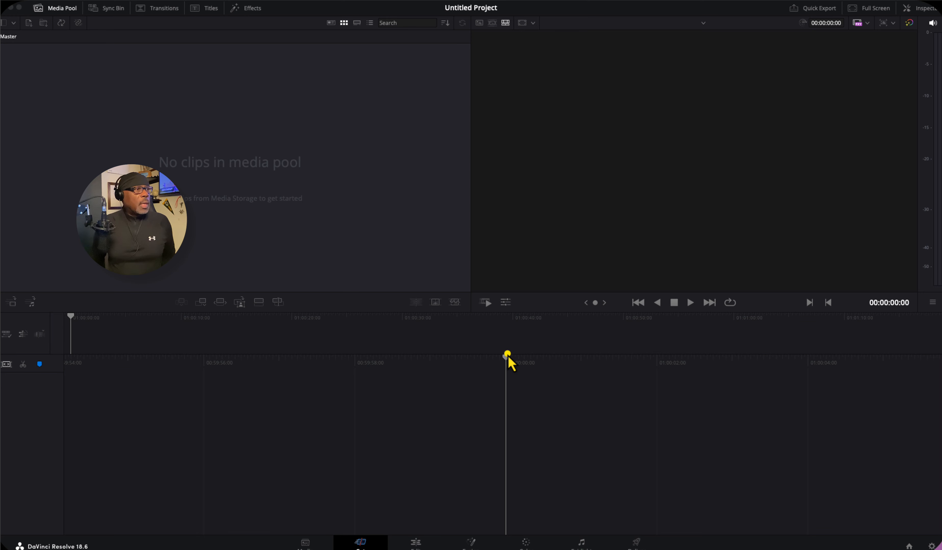
{"action": "left_click", "coordinate": [517, 351]}
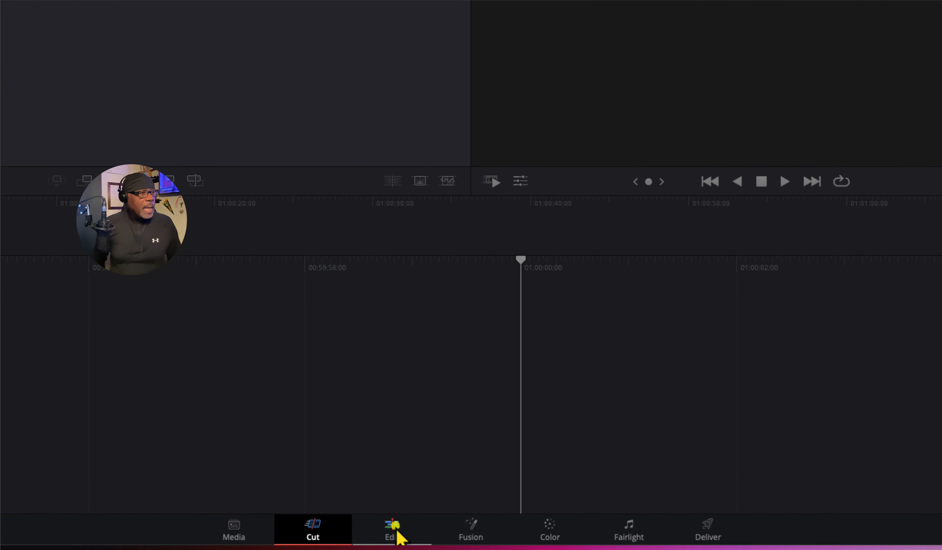
On the Edit page, place DLOGM-1.MP4 at the start of a new timeline with DLOGM-2.MP4 directly after it on Video 1
{"action": "left_click", "coordinate": [394, 531]}
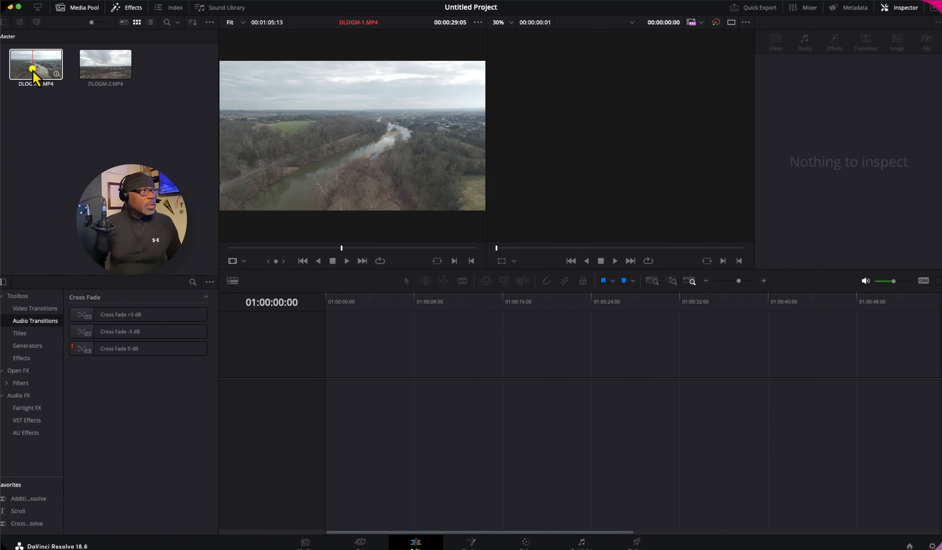
{"action": "left_click_drag", "start_coordinate": [32, 69], "coordinate": [325, 417]}
{"action": "left_click", "coordinate": [93, 69]}
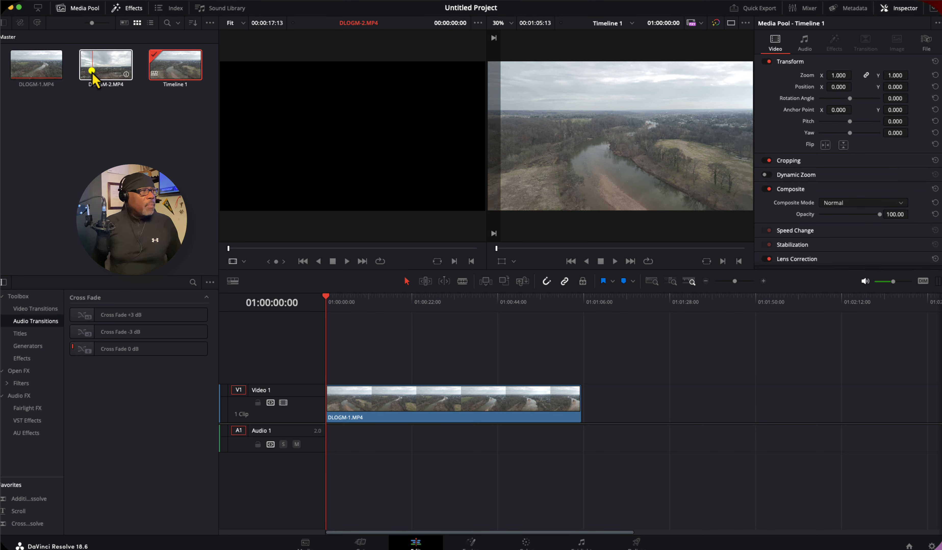
{"action": "left_click_drag", "start_coordinate": [109, 69], "coordinate": [581, 406]}
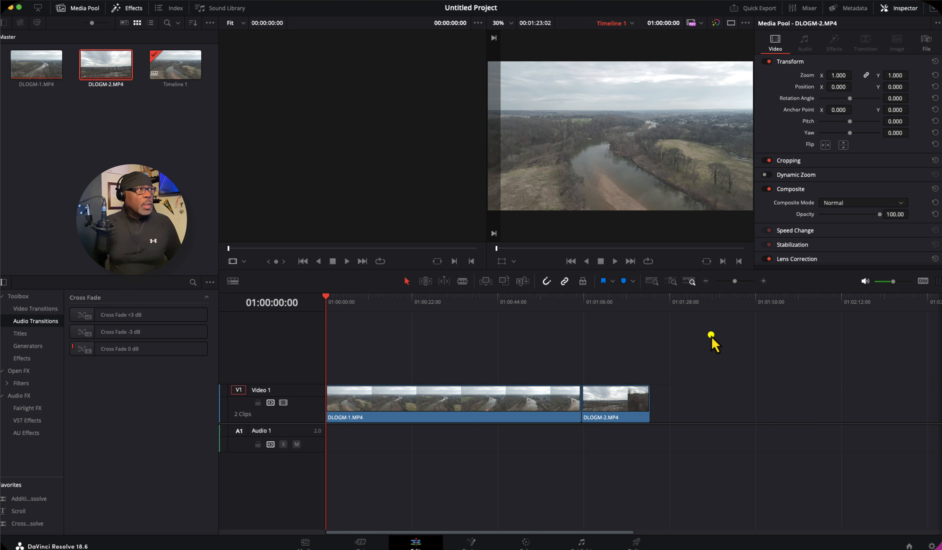
{"action": "left_click", "coordinate": [589, 349]}
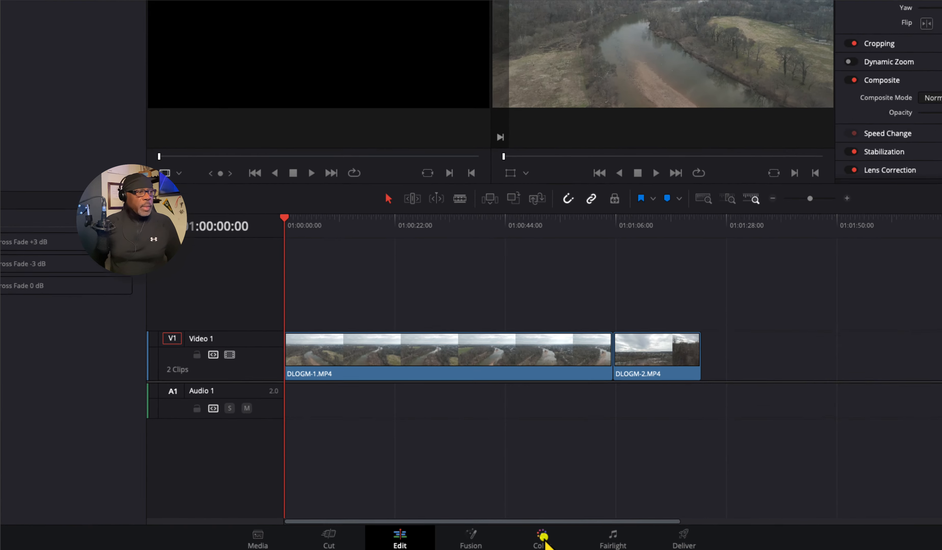
On the Color page, add a serial node to the first clip, align it with the source input and label it CST
{"action": "left_click", "coordinate": [544, 538]}
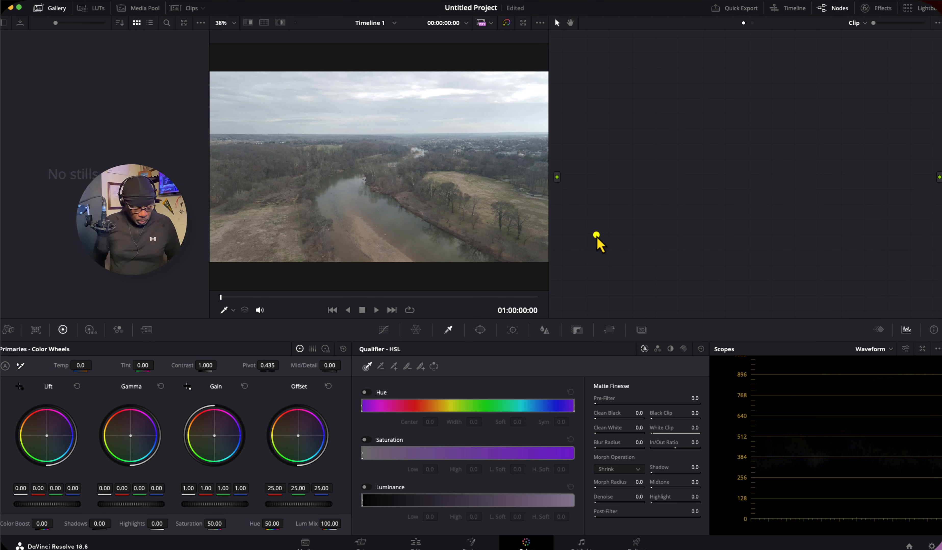
{"action": "key", "text": "alt+s"}
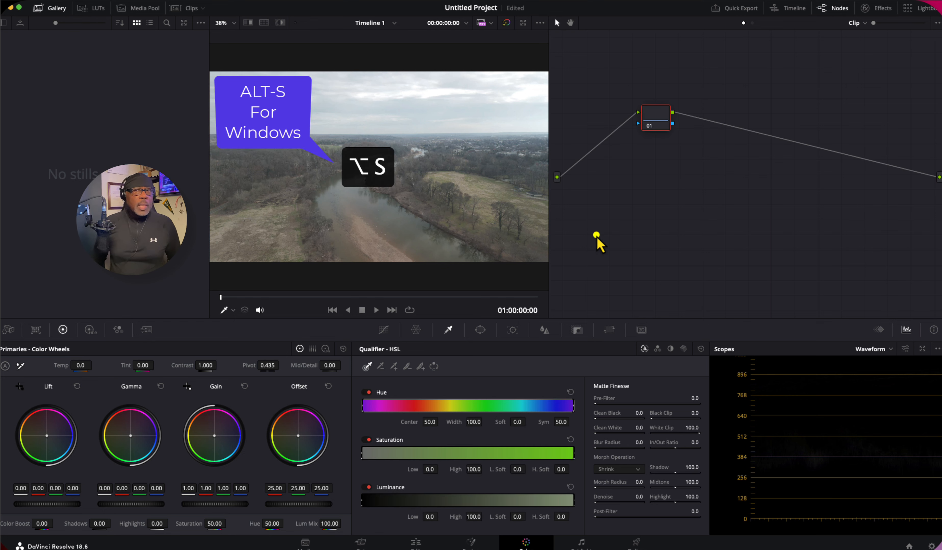
{"action": "left_click_drag", "start_coordinate": [654, 115], "coordinate": [613, 180]}
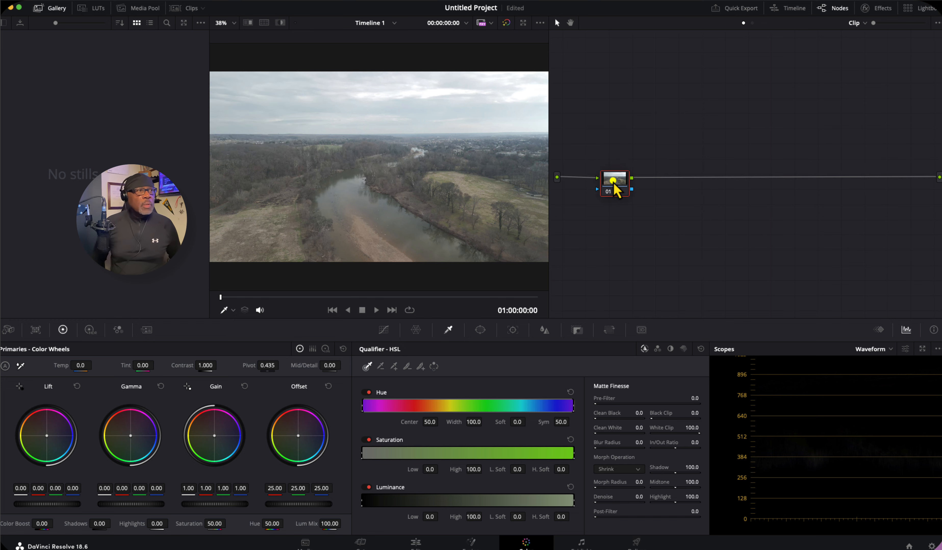
{"action": "right_click", "coordinate": [615, 185]}
{"action": "left_click", "coordinate": [635, 204]}
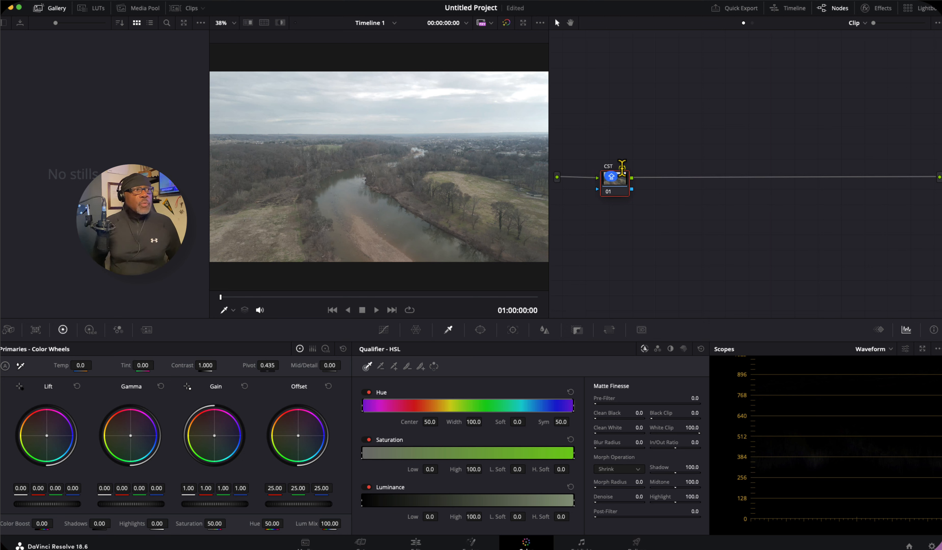
{"action": "left_click", "coordinate": [579, 231]}
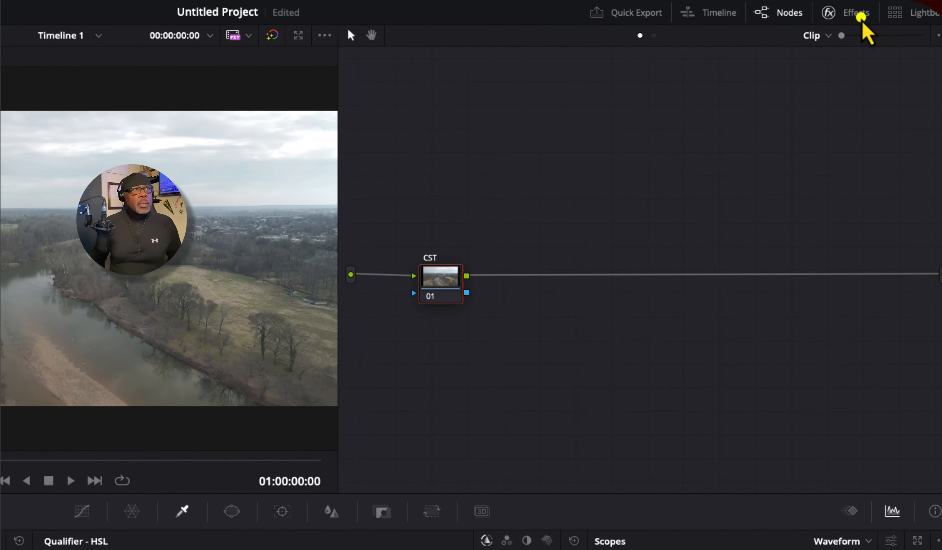
Apply the Color Space Transform effect to the CST node with input color space DJI D-Gamut and input gamma DJI D-Log
{"action": "left_click", "coordinate": [861, 17]}
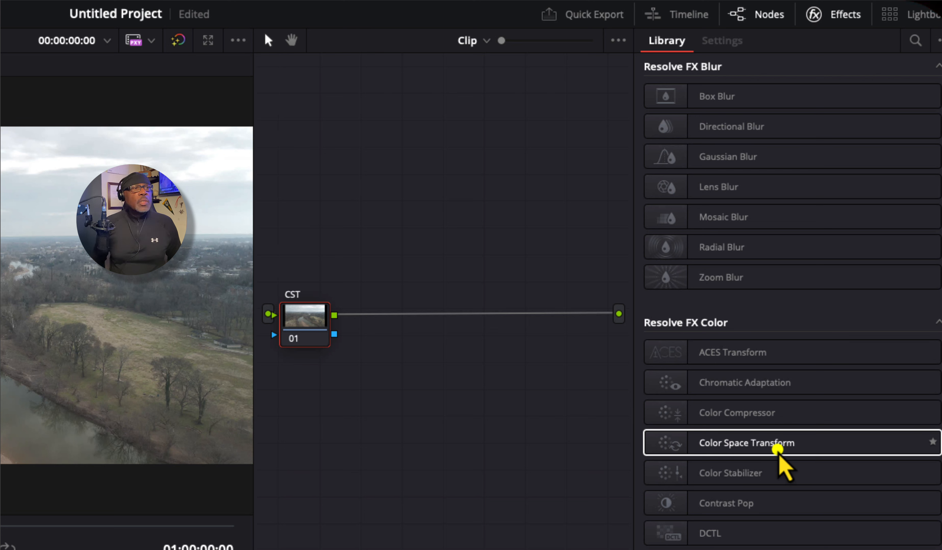
{"action": "left_click_drag", "start_coordinate": [724, 446], "coordinate": [310, 324]}
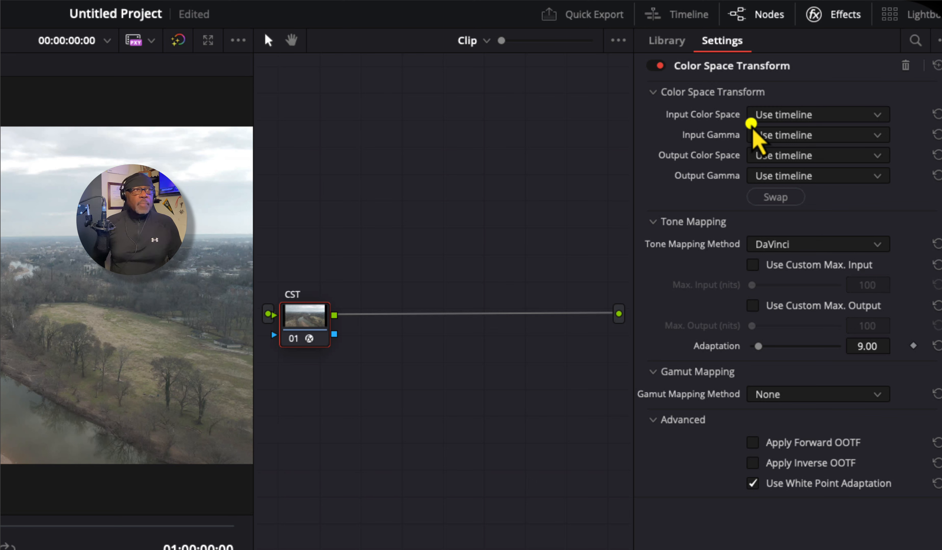
{"action": "left_click", "coordinate": [868, 118]}
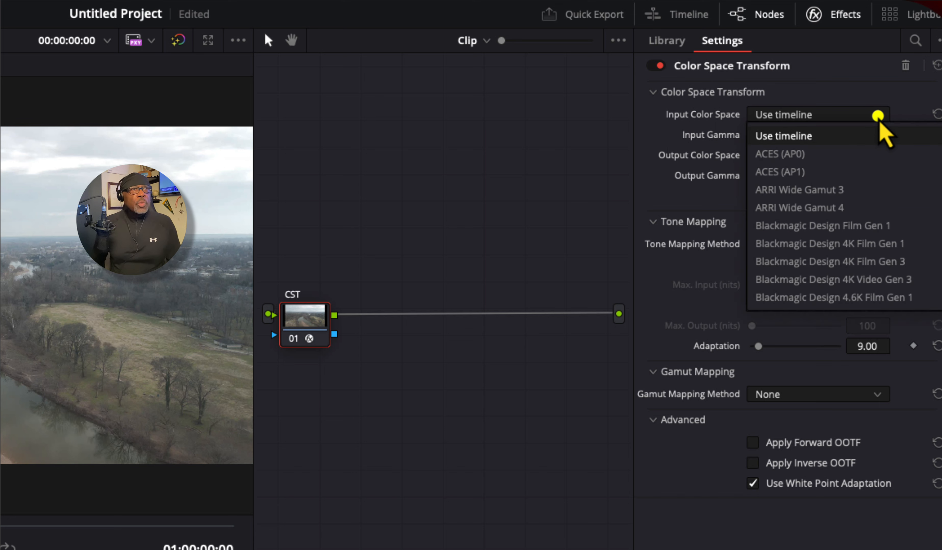
{"action": "scroll", "coordinate": [851, 204], "scroll_direction": "down", "scroll_amount": 5}
{"action": "scroll", "coordinate": [846, 200], "scroll_direction": "down", "scroll_amount": 3}
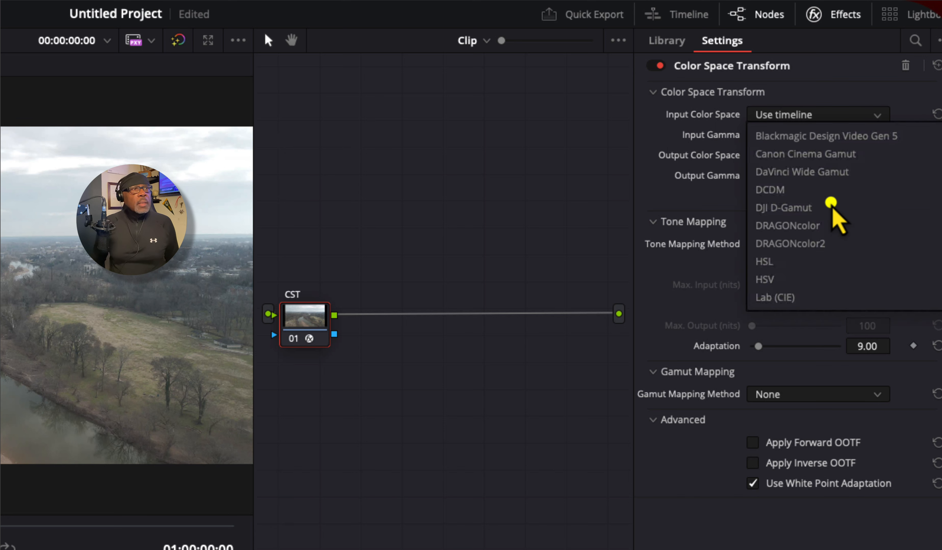
{"action": "left_click", "coordinate": [808, 184]}
{"action": "left_click", "coordinate": [877, 135]}
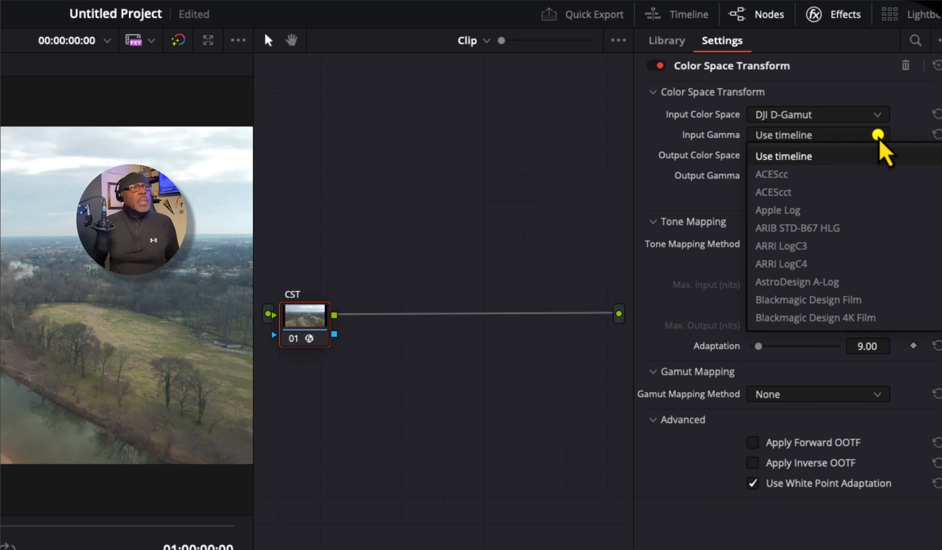
{"action": "scroll", "coordinate": [812, 215], "scroll_direction": "down", "scroll_amount": 8}
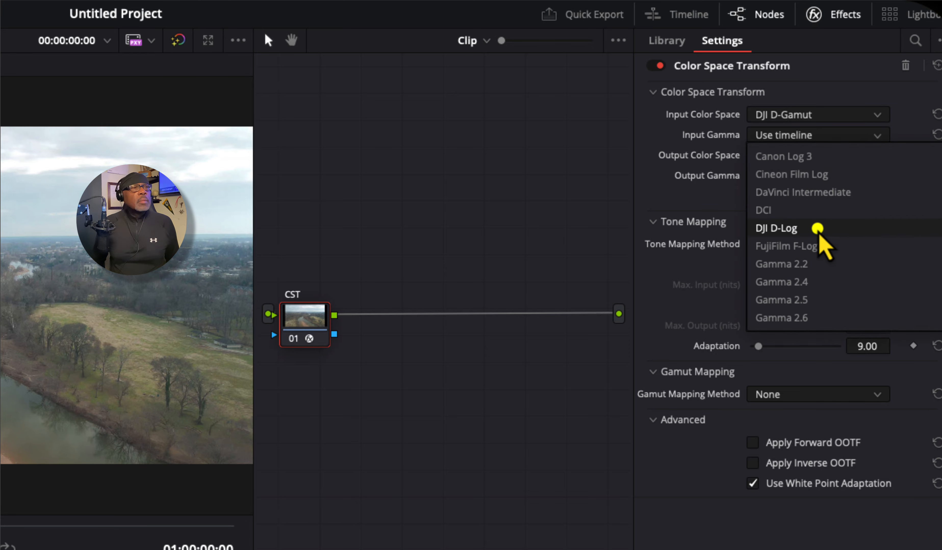
{"action": "left_click", "coordinate": [802, 229]}
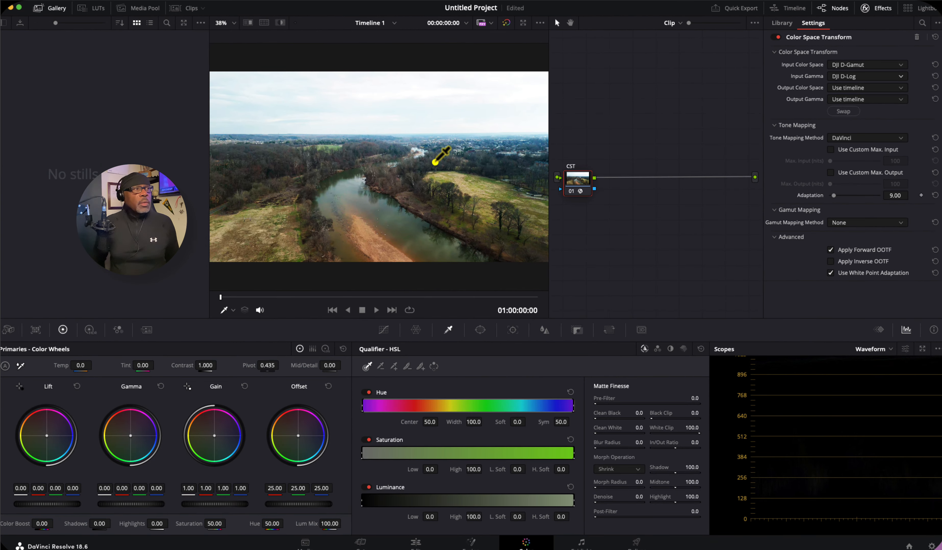
Set the transform's output color space to Rec.709 and output gamma to Gamma 2.4, and close the effects library
{"action": "left_click", "coordinate": [866, 87]}
{"action": "scroll", "coordinate": [862, 141], "scroll_direction": "down", "scroll_amount": 5}
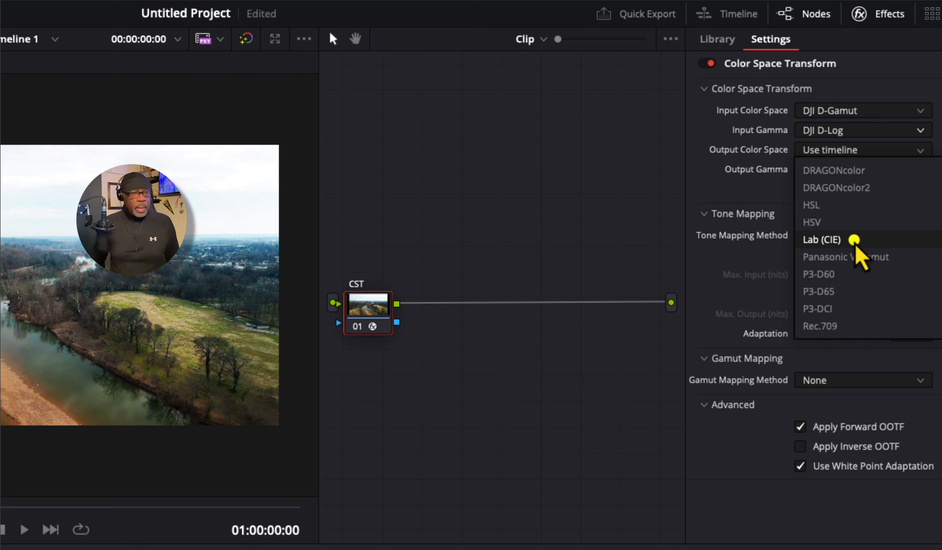
{"action": "scroll", "coordinate": [855, 248], "scroll_direction": "down", "scroll_amount": 5}
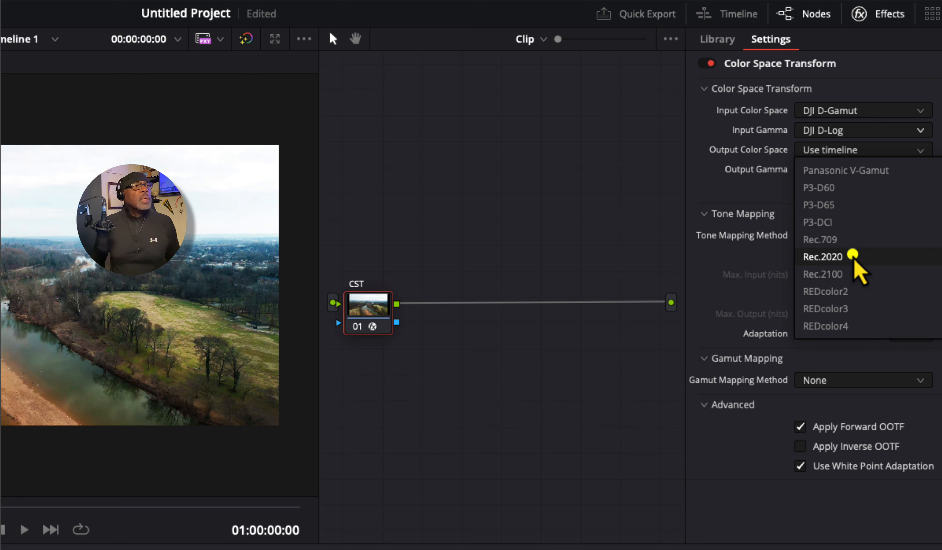
{"action": "left_click", "coordinate": [853, 239]}
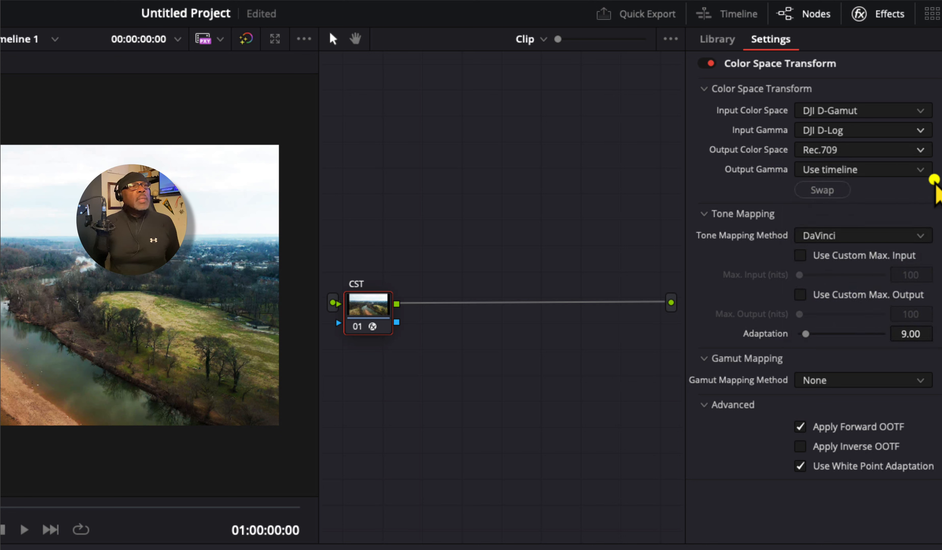
{"action": "left_click", "coordinate": [920, 171]}
{"action": "scroll", "coordinate": [899, 226], "scroll_direction": "down", "scroll_amount": 8}
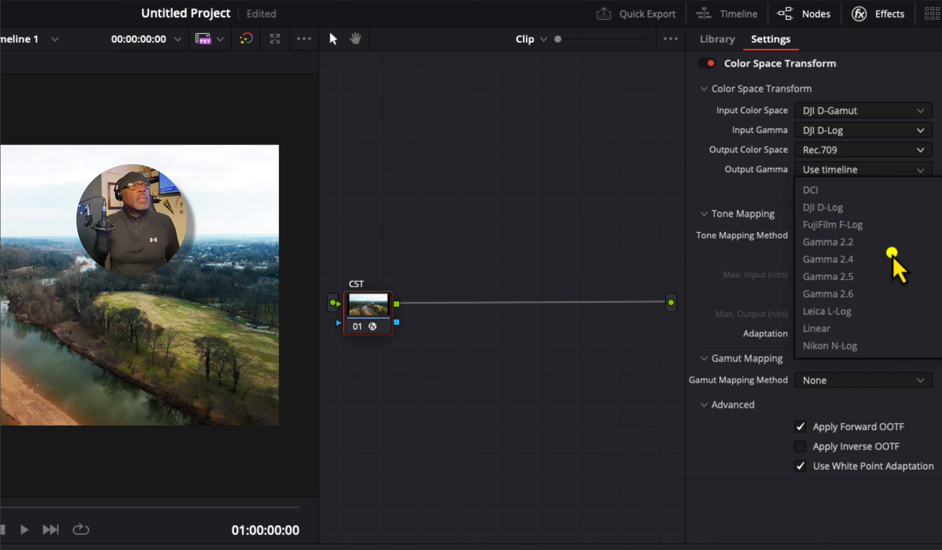
{"action": "left_click", "coordinate": [832, 208]}
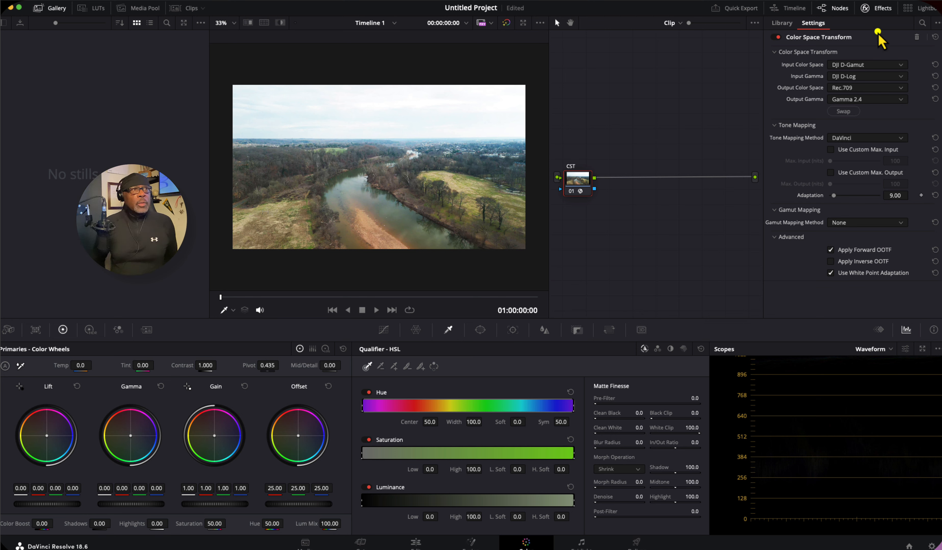
{"action": "left_click", "coordinate": [884, 9]}
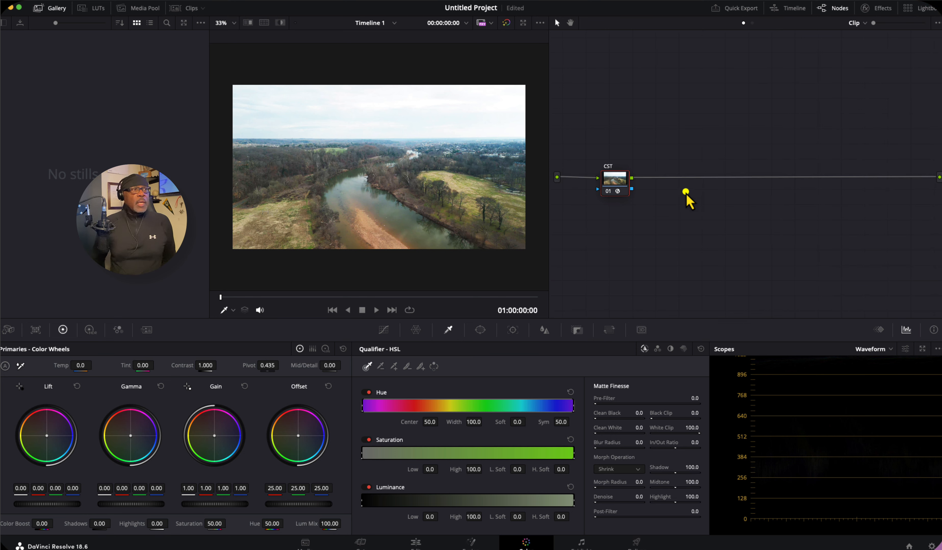
Shift the CST node closer to the source and add a serial node after it labelled HIGHLTS
{"action": "left_click_drag", "start_coordinate": [621, 187], "coordinate": [608, 187]}
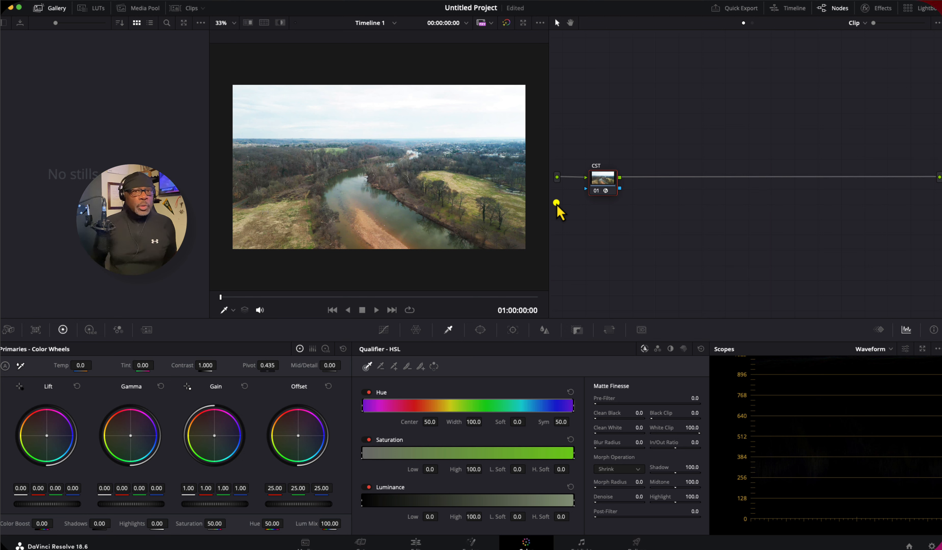
{"action": "key", "text": "alt+s"}
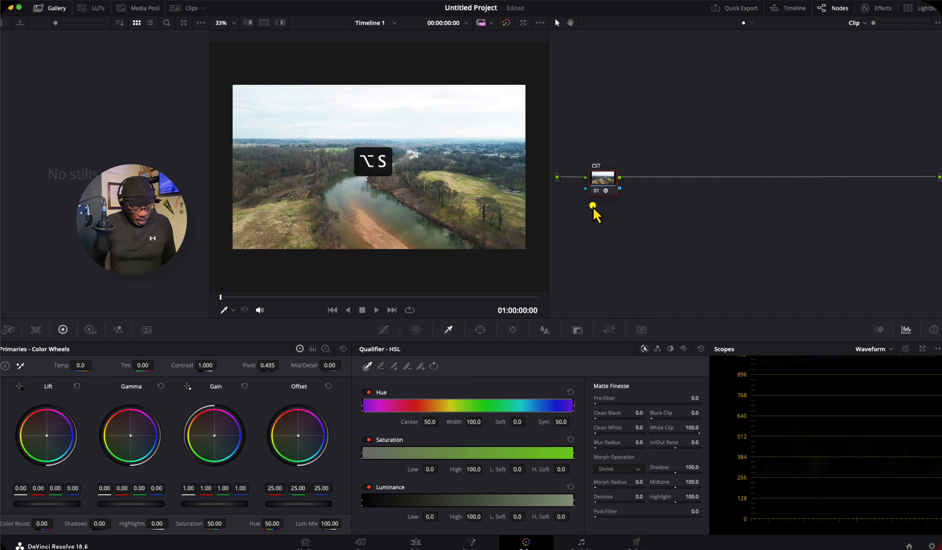
{"action": "right_click", "coordinate": [646, 182]}
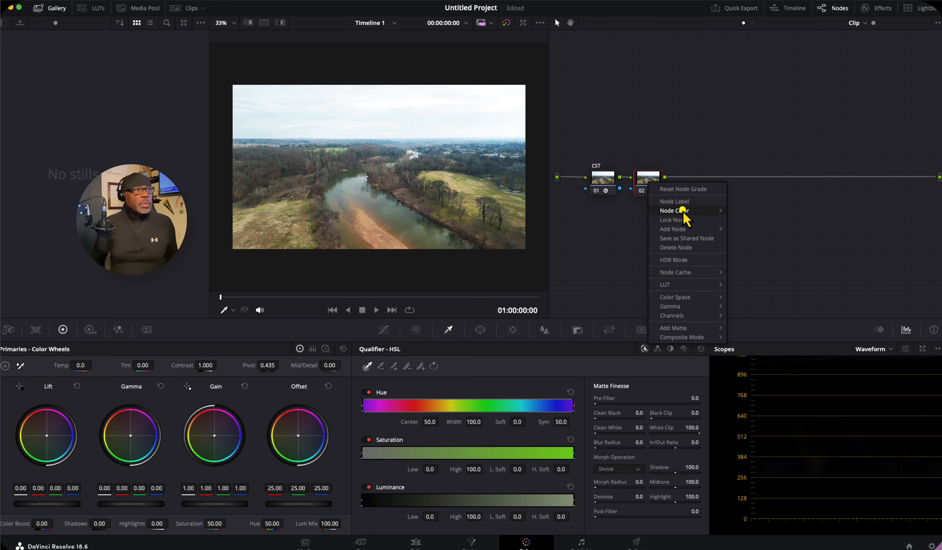
{"action": "left_click", "coordinate": [676, 204]}
{"action": "type", "text": "HIGHLTS"}
{"action": "key", "text": "Return"}
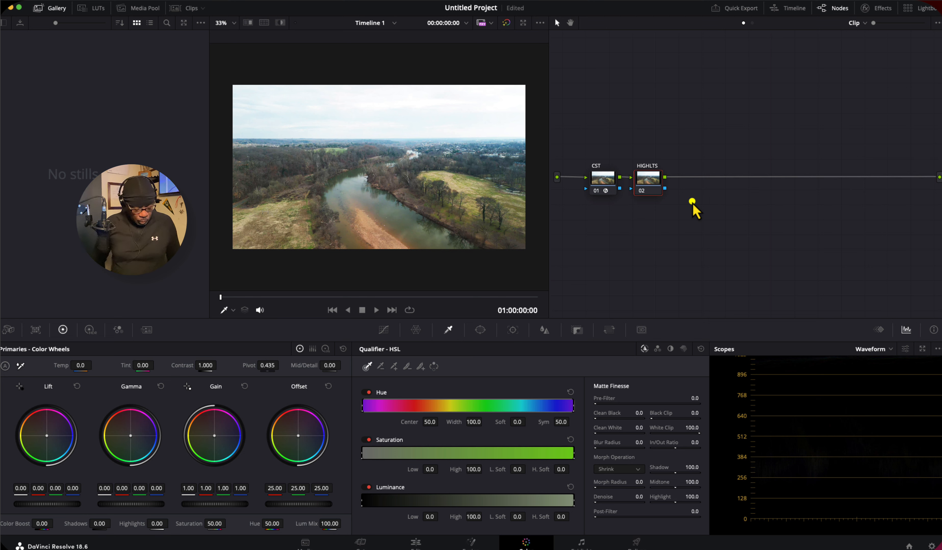
Add a third serial node after HIGHLTS and label it PRIMARIES
{"action": "key", "text": "alt+s"}
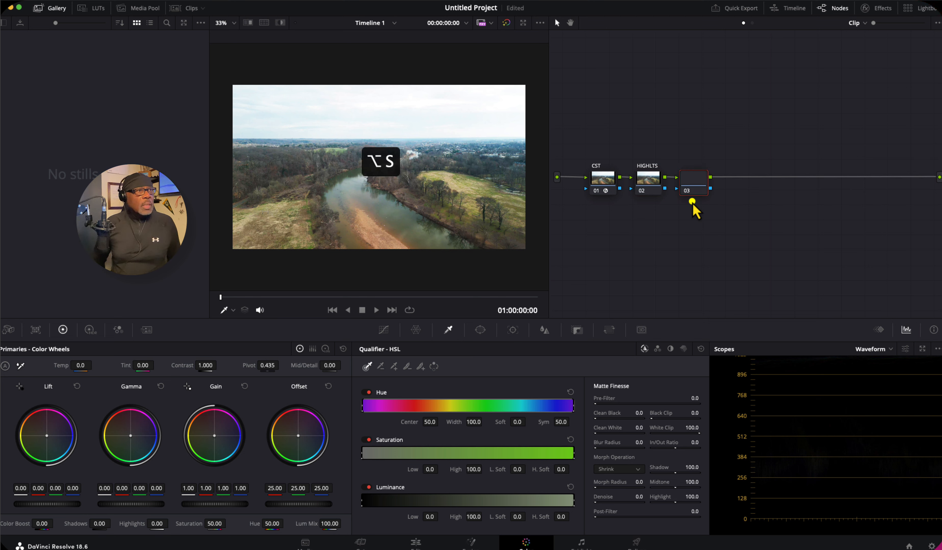
{"action": "right_click", "coordinate": [696, 183]}
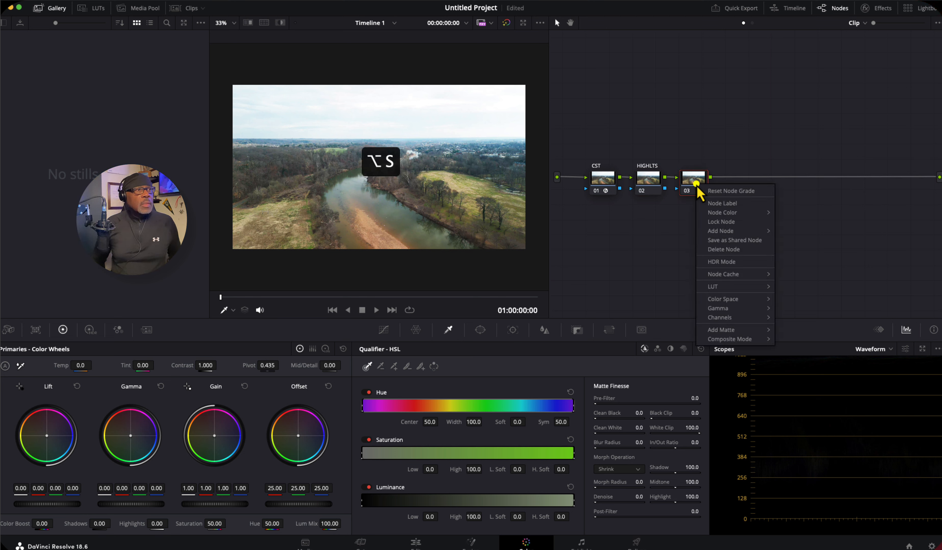
{"action": "left_click", "coordinate": [722, 203]}
{"action": "type", "text": "PRIMARIES"}
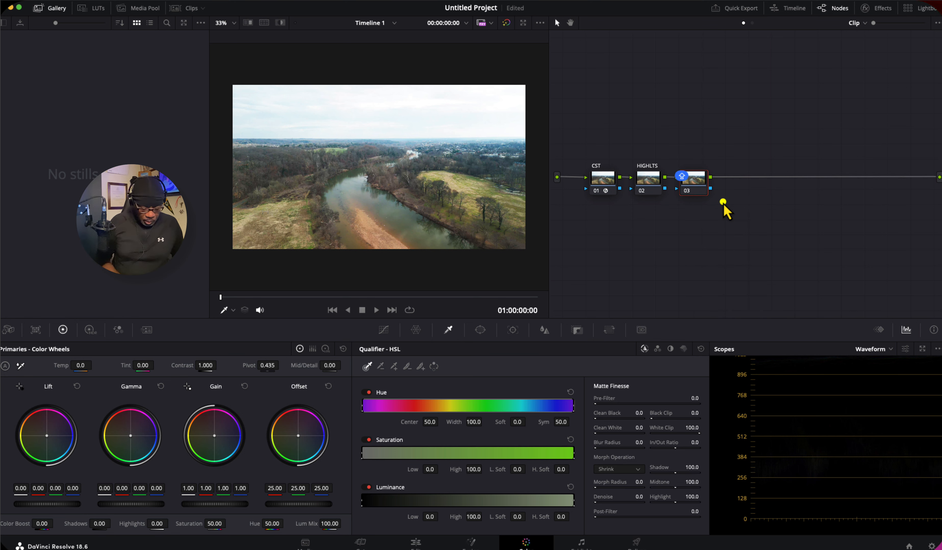
{"action": "key", "text": "Return"}
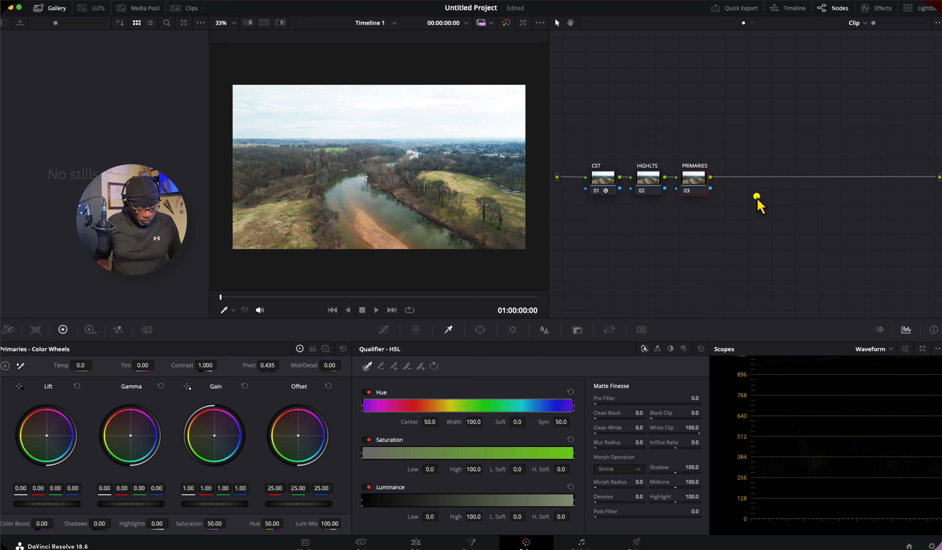
Add a fourth serial node after PRIMARIES and label it HUE VS
{"action": "key", "text": "alt+s"}
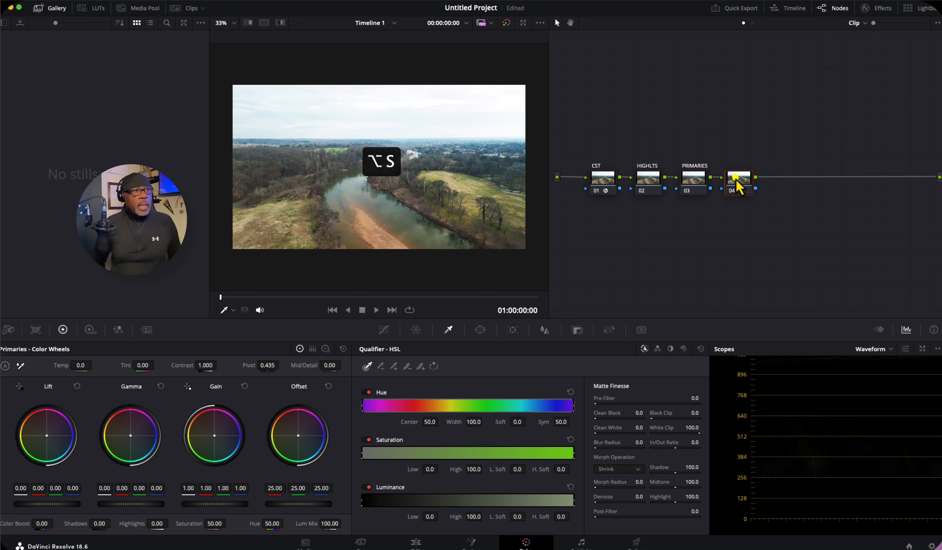
{"action": "right_click", "coordinate": [735, 178]}
{"action": "left_click", "coordinate": [761, 198]}
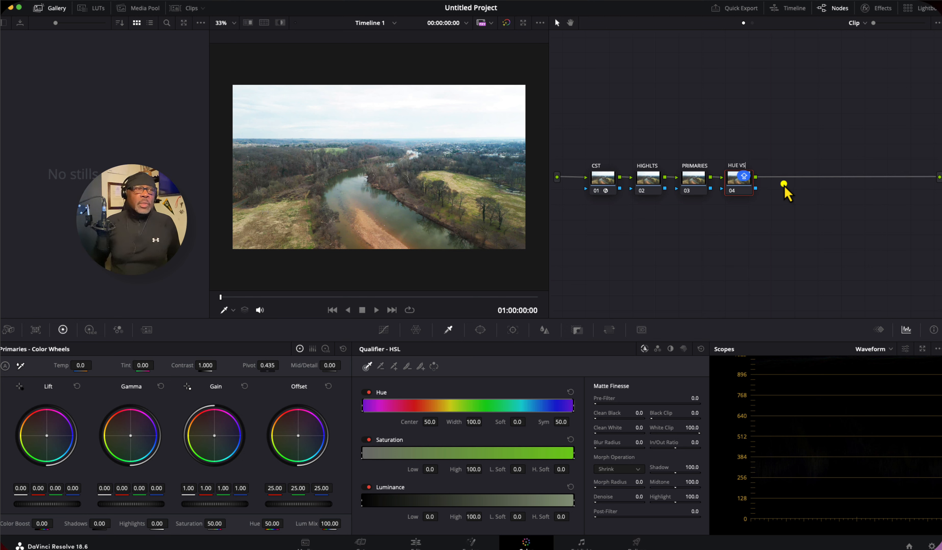
Add a fifth serial node after HUE VS and label it SKY
{"action": "key", "text": "alt+s"}
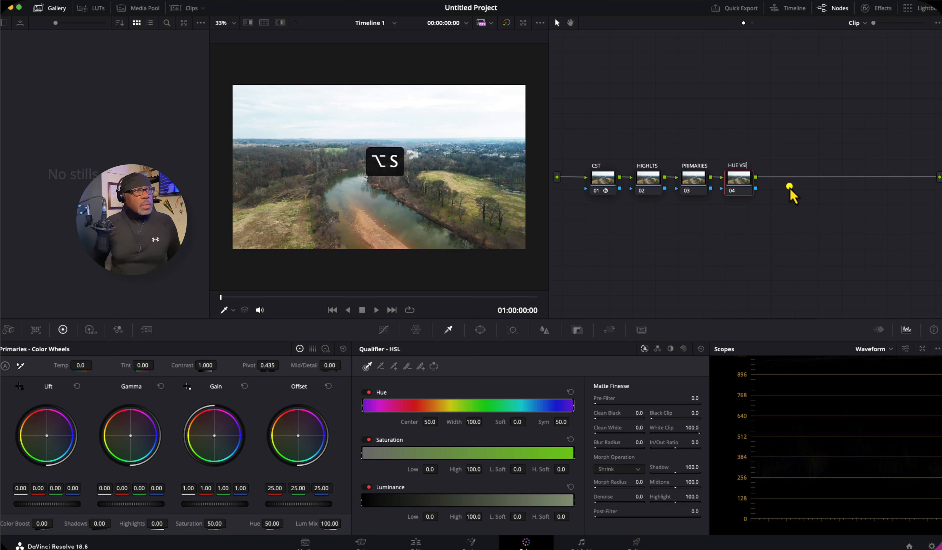
{"action": "type", "text": "S"}
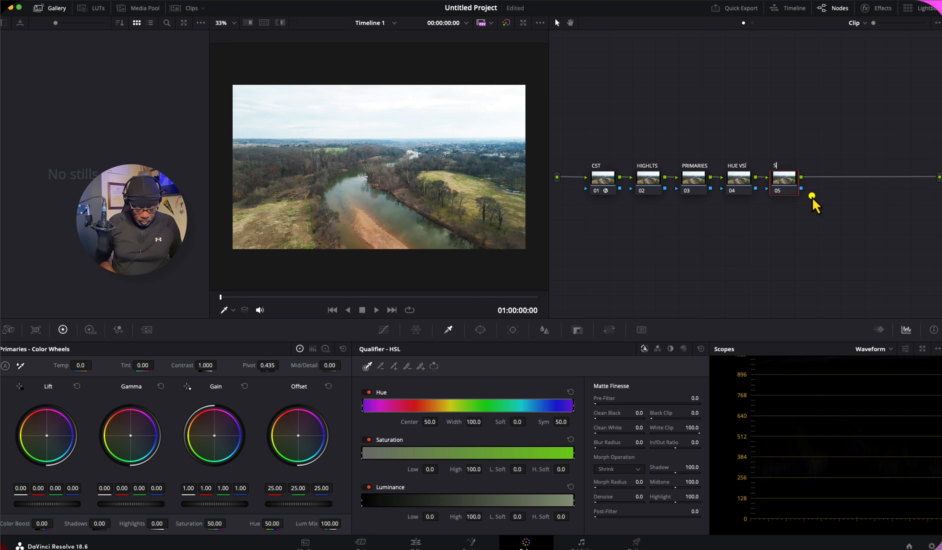
{"action": "type", "text": "KY"}
{"action": "key", "text": "Return"}
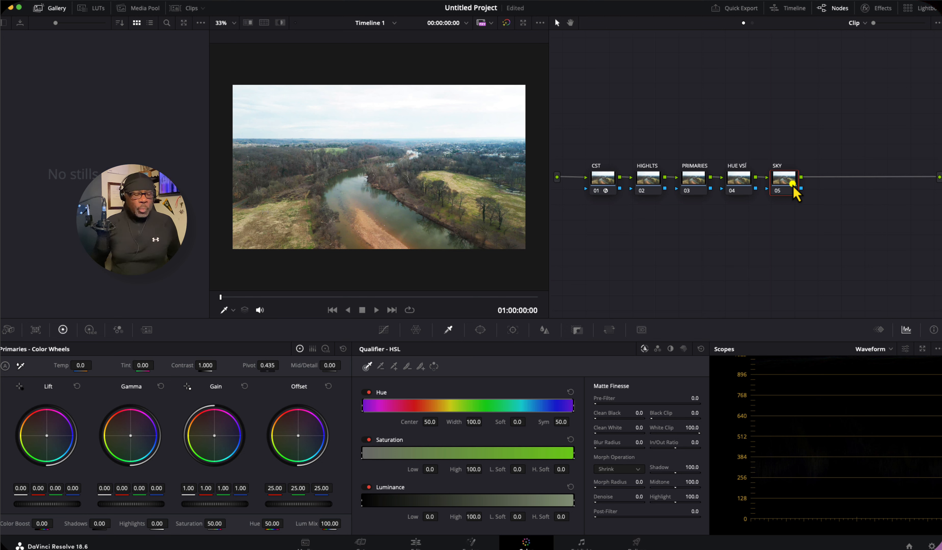
Add a sixth serial node after SKY and label it SHARPEN
{"action": "key", "text": "alt+s"}
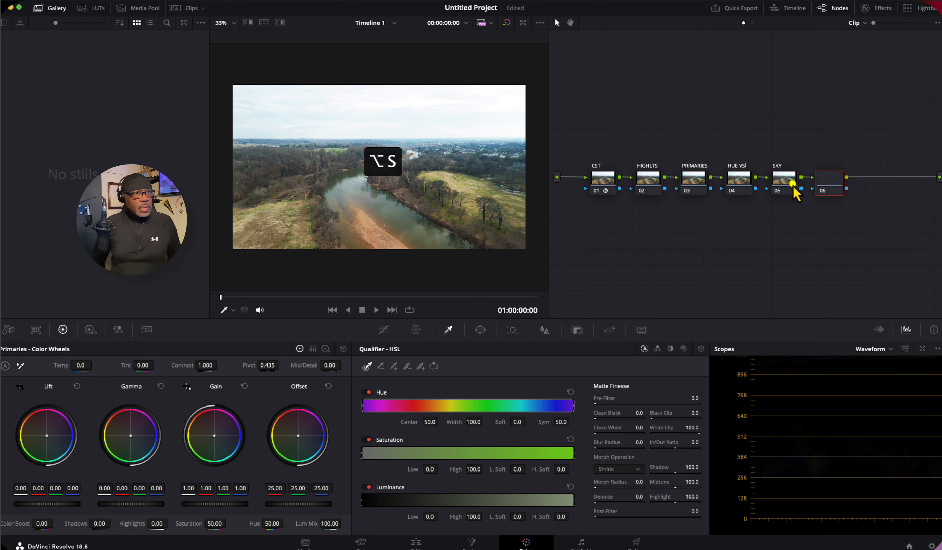
{"action": "right_click", "coordinate": [826, 186]}
{"action": "left_click", "coordinate": [851, 204]}
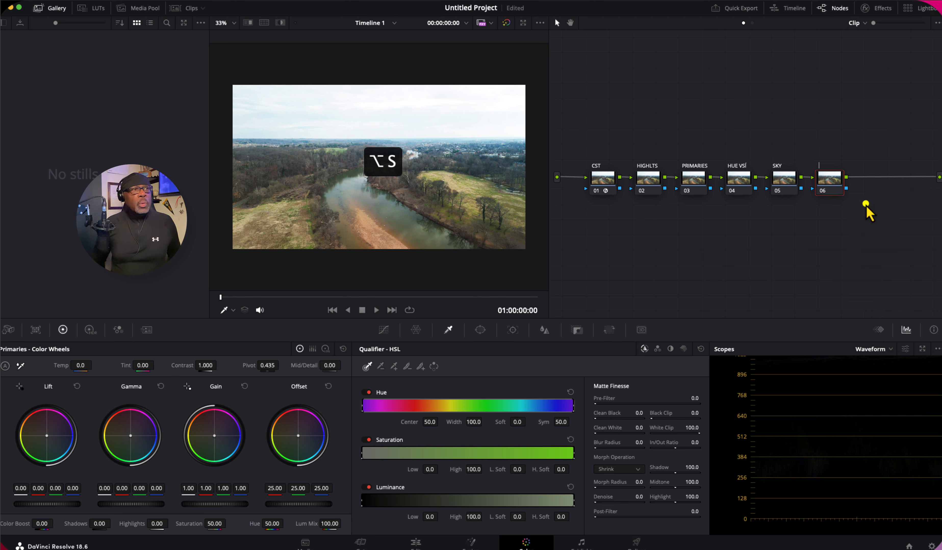
{"action": "type", "text": "S"}
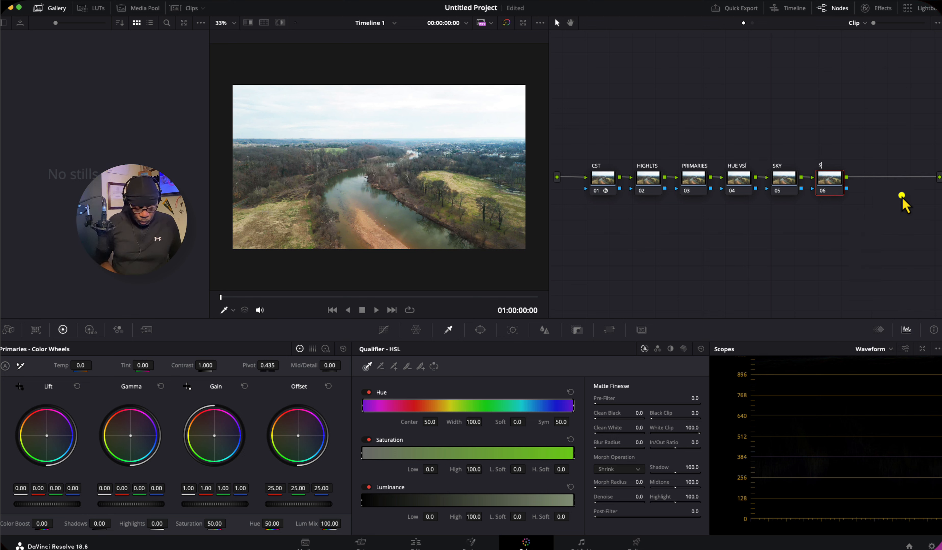
{"action": "type", "text": "HARPEN"}
{"action": "key", "text": "Return"}
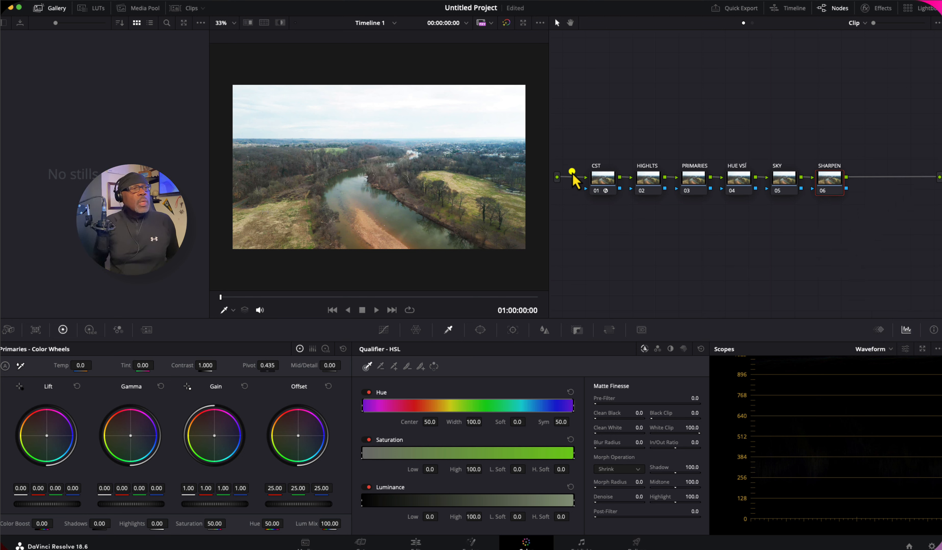
Even out the spacing between the labelled nodes in the chain and fit the image to the viewer
{"action": "left_click", "coordinate": [601, 184]}
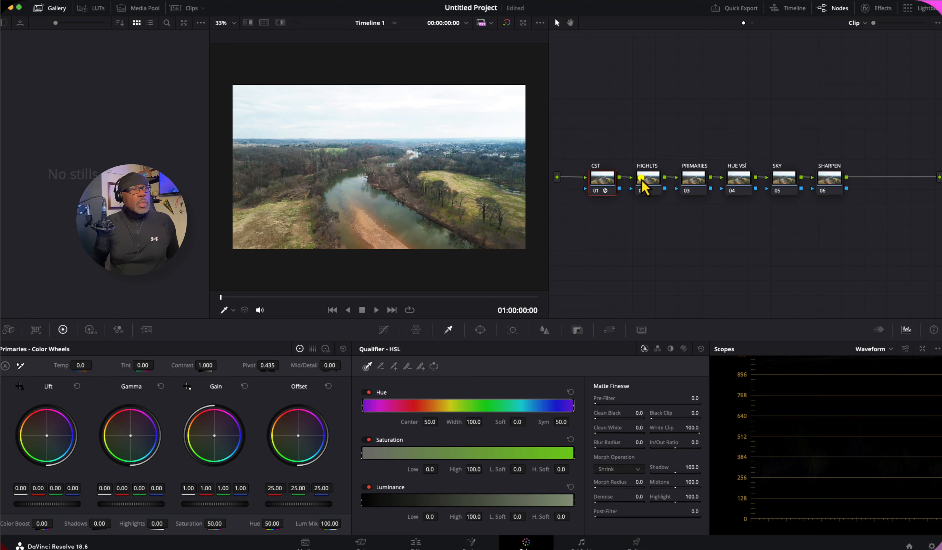
{"action": "left_click_drag", "start_coordinate": [645, 179], "coordinate": [751, 180]}
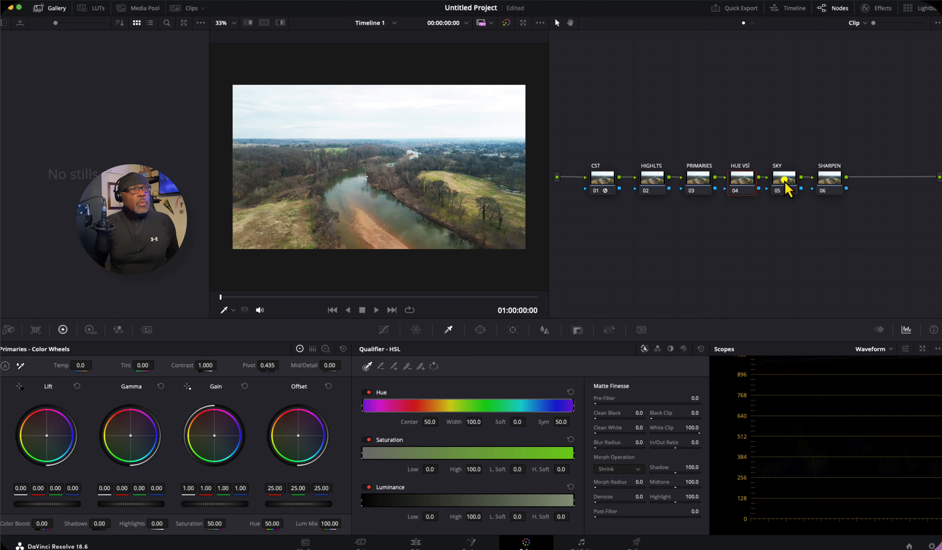
{"action": "left_click_drag", "start_coordinate": [822, 181], "coordinate": [820, 182]}
{"action": "left_click_drag", "start_coordinate": [657, 183], "coordinate": [658, 181]}
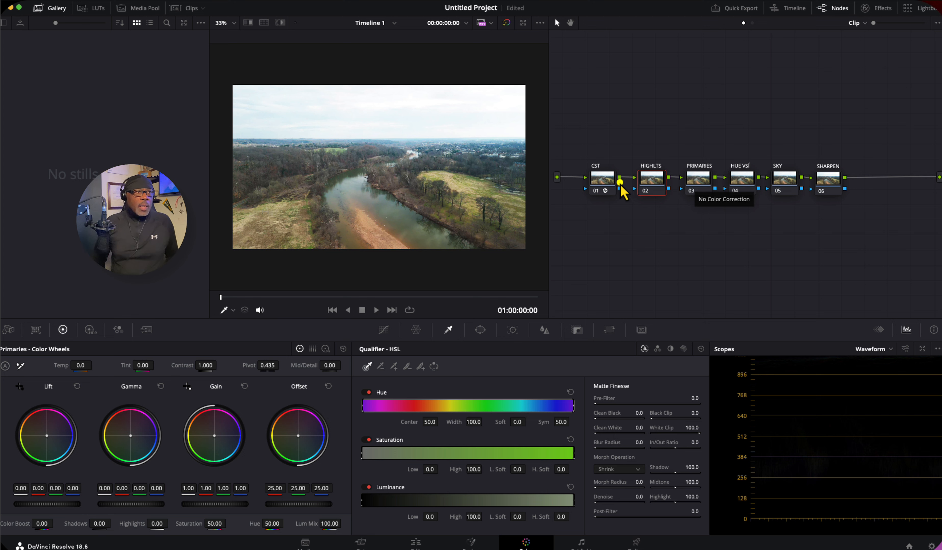
{"action": "left_click", "coordinate": [602, 184]}
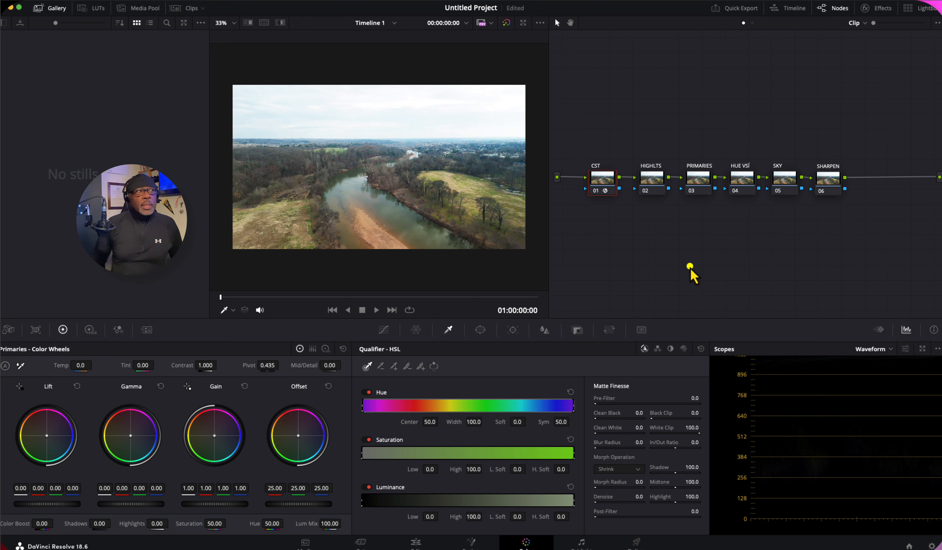
{"action": "key", "text": "shift+z"}
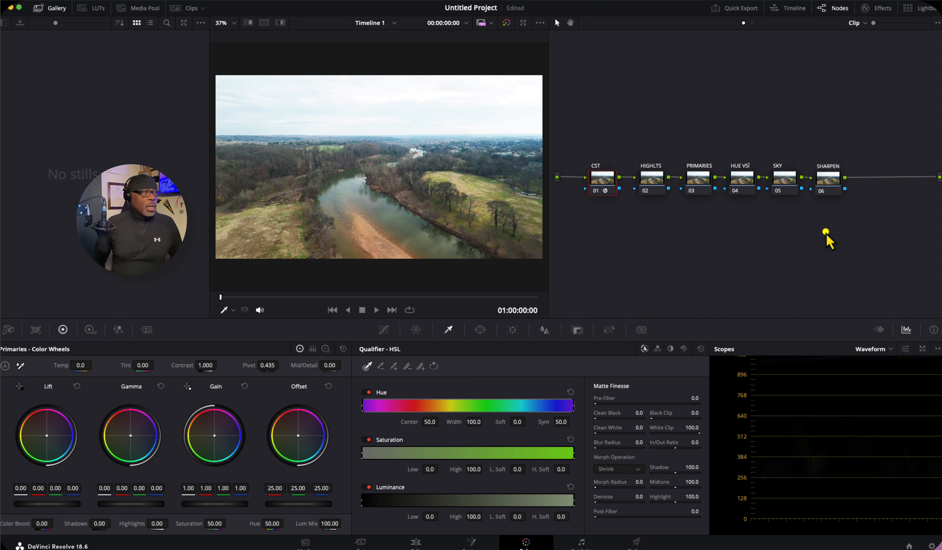
On the HIGHLTS node, set up a luminance qualifier with Low 65 and L. Soft 20
{"action": "left_click", "coordinate": [651, 180]}
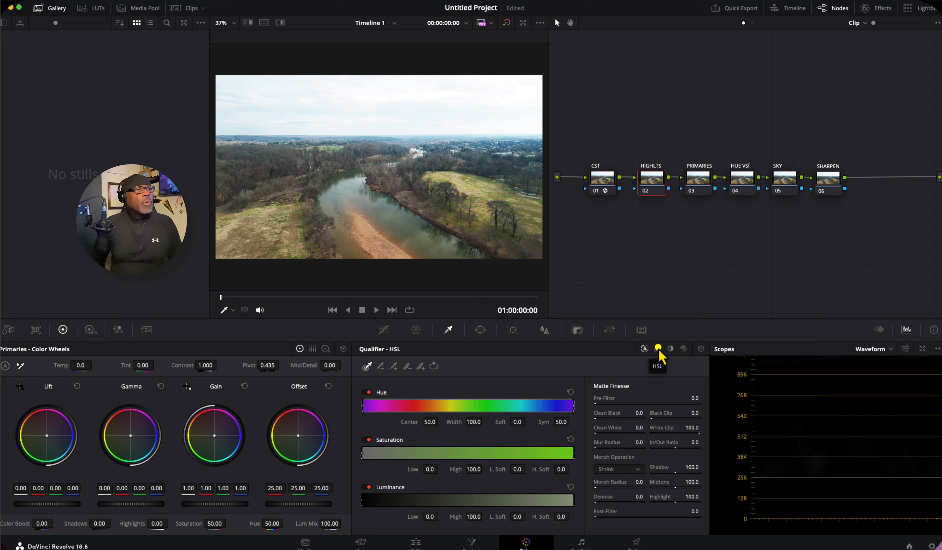
{"action": "left_click", "coordinate": [672, 352]}
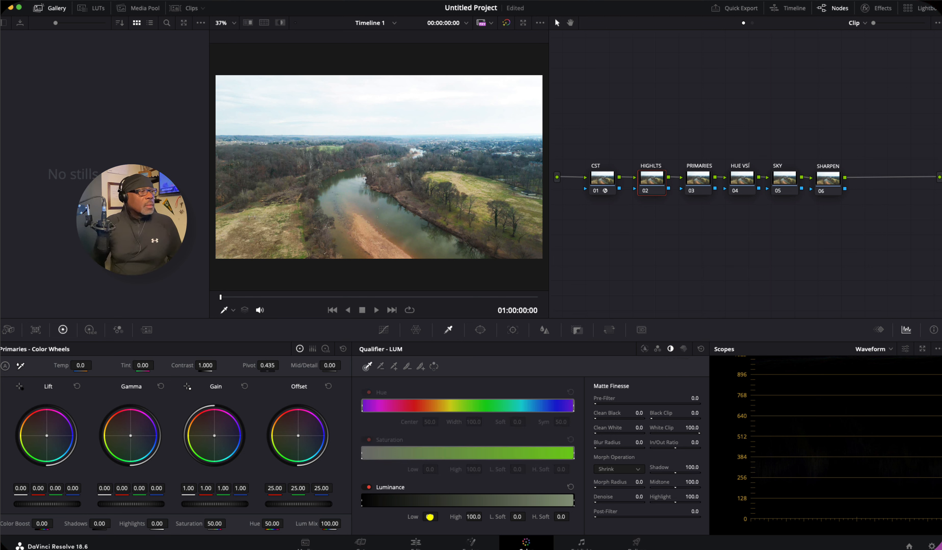
{"action": "left_click", "coordinate": [430, 517]}
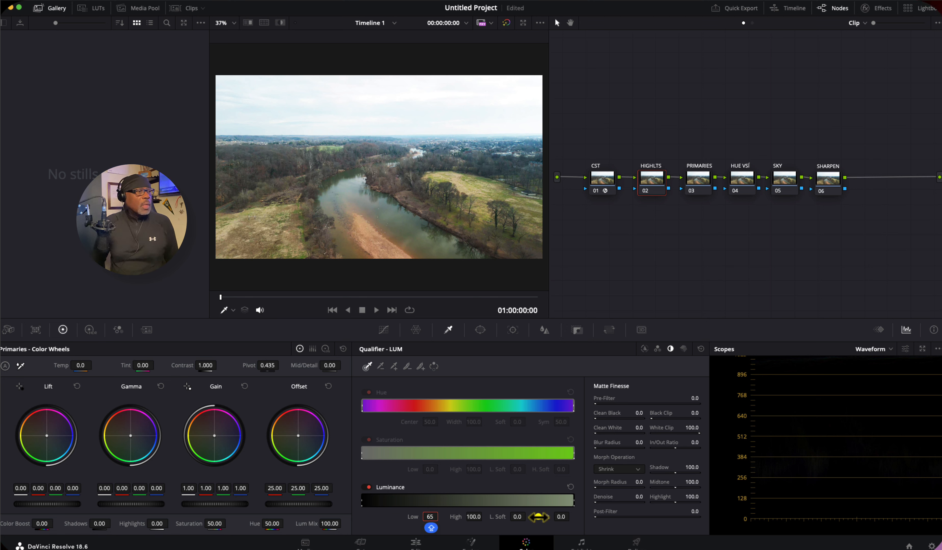
{"action": "left_click", "coordinate": [517, 517]}
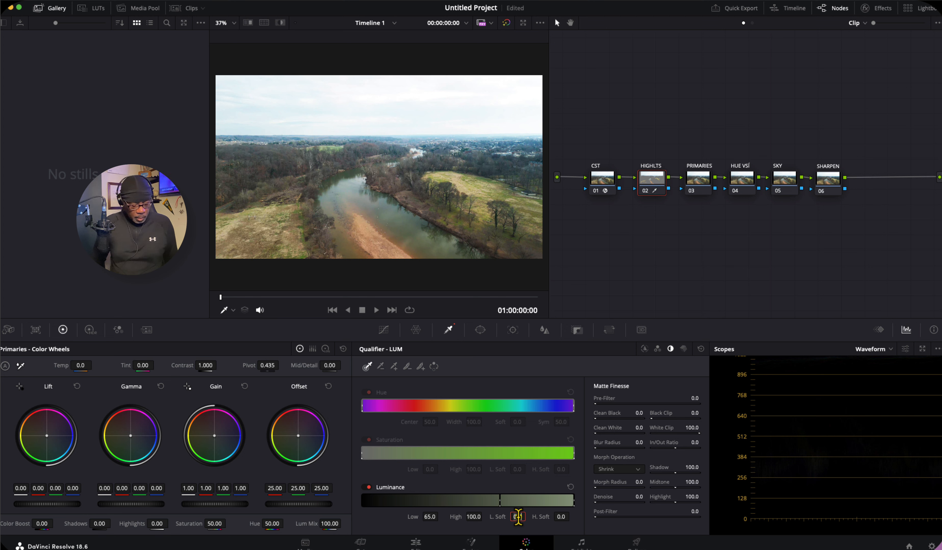
{"action": "type", "text": "20"}
{"action": "key", "text": "Return"}
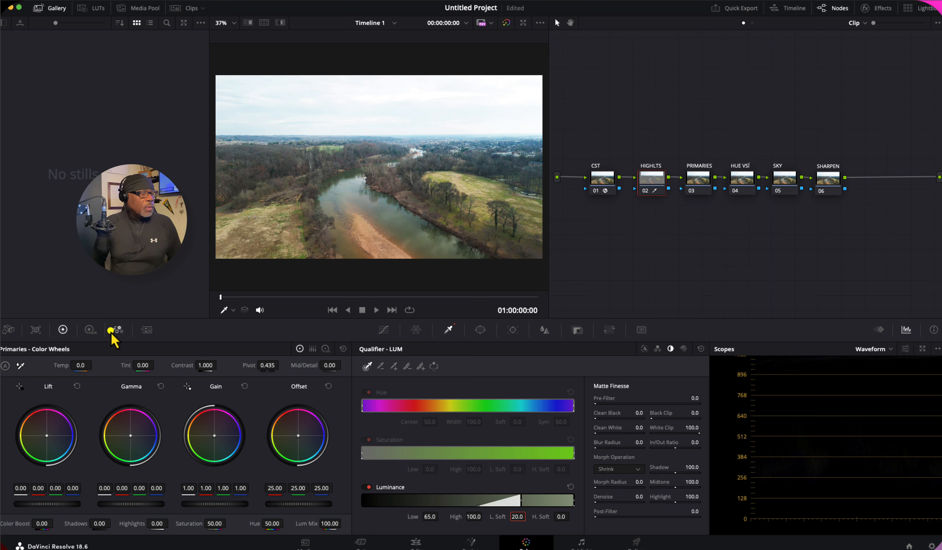
Lower the HIGHLTS node's Highlights to -100 in the primary color wheels
{"action": "left_click", "coordinate": [8, 330]}
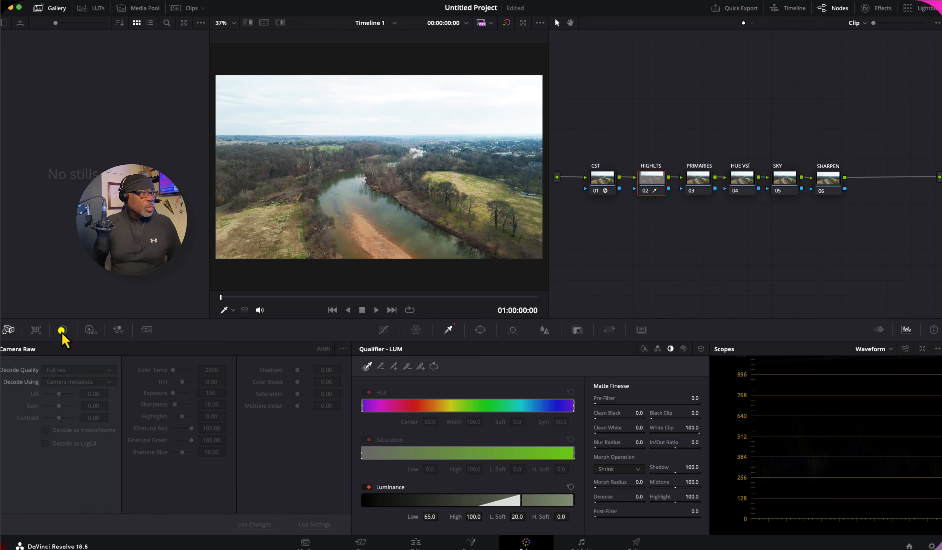
{"action": "left_click", "coordinate": [63, 330]}
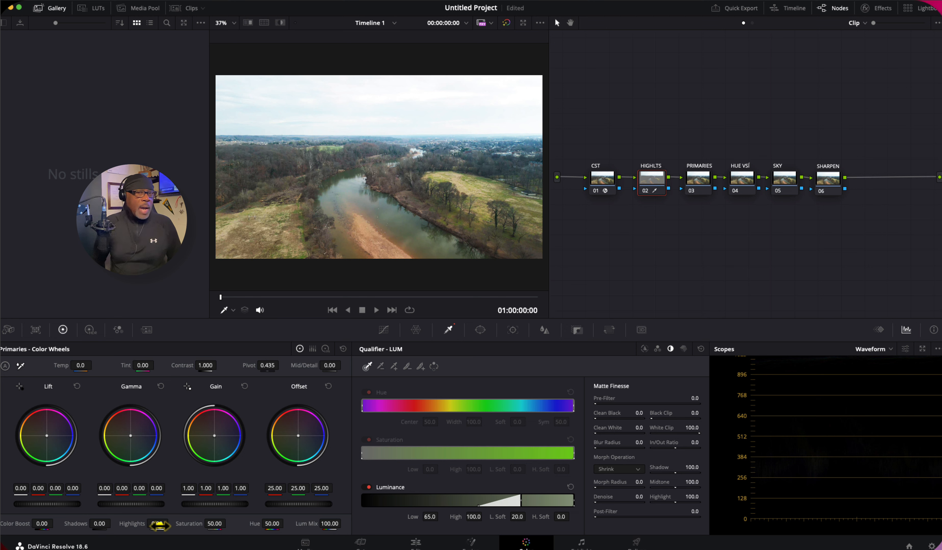
{"action": "left_click_drag", "start_coordinate": [160, 525], "coordinate": [111, 526]}
{"action": "left_click_drag", "start_coordinate": [725, 408], "coordinate": [900, 319]}
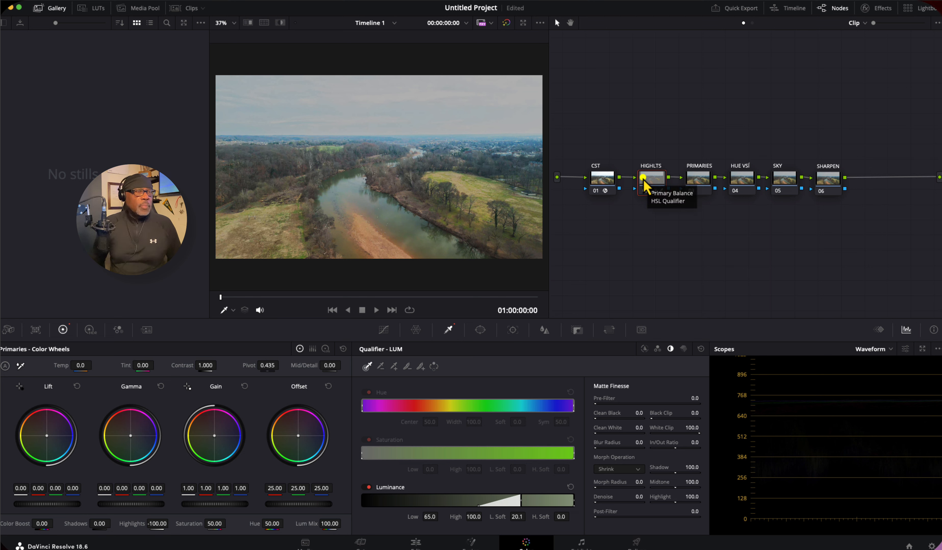
On the PRIMARIES node, lower the master Gamma to -0.04 and Gain to 0.91, and adjust Lift to about 0.00
{"action": "left_click", "coordinate": [695, 178]}
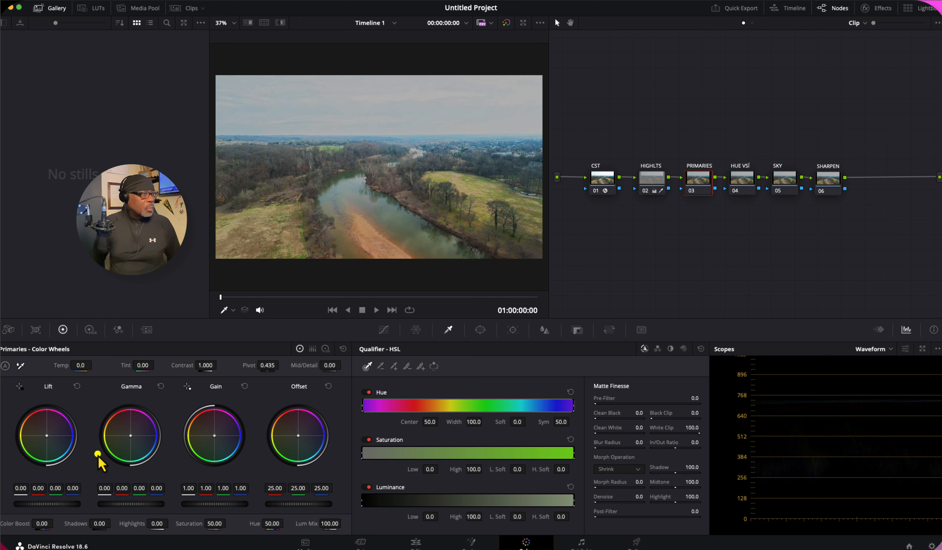
{"action": "left_click_drag", "start_coordinate": [127, 506], "coordinate": [97, 501]}
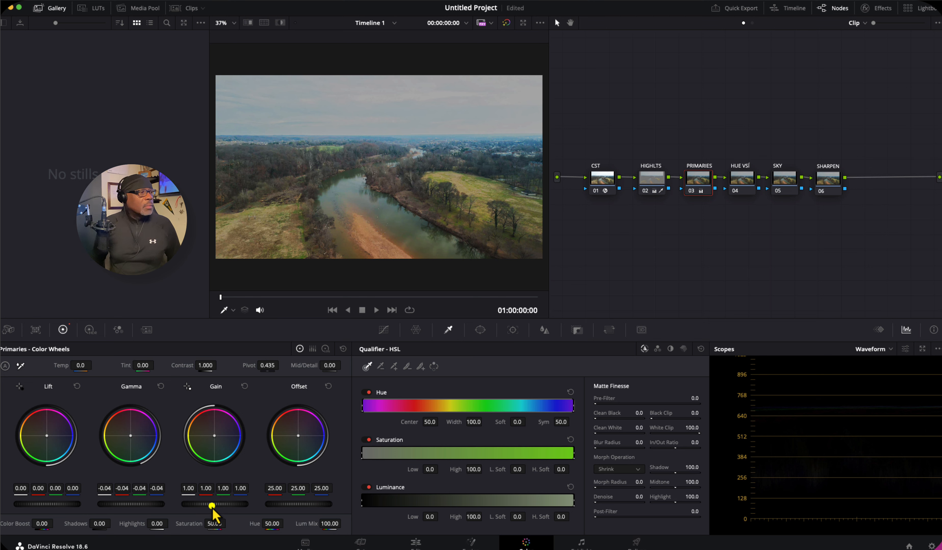
{"action": "left_click_drag", "start_coordinate": [213, 505], "coordinate": [189, 507]}
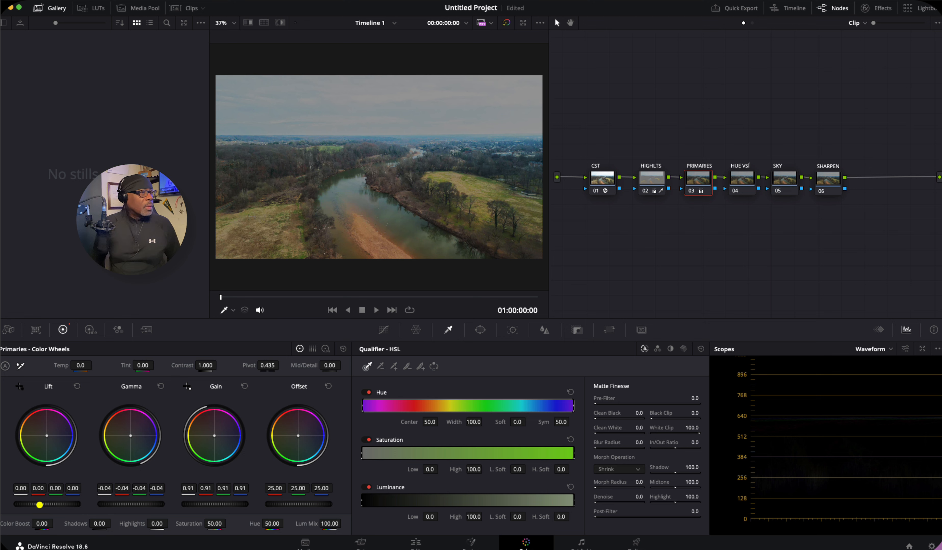
{"action": "mouse_move", "coordinate": [46, 505]}
{"action": "left_mouse_down"}
{"action": "mouse_move", "coordinate": [69, 505]}
{"action": "mouse_move", "coordinate": [25, 506]}
{"action": "mouse_move", "coordinate": [51, 504]}
{"action": "left_mouse_up"}
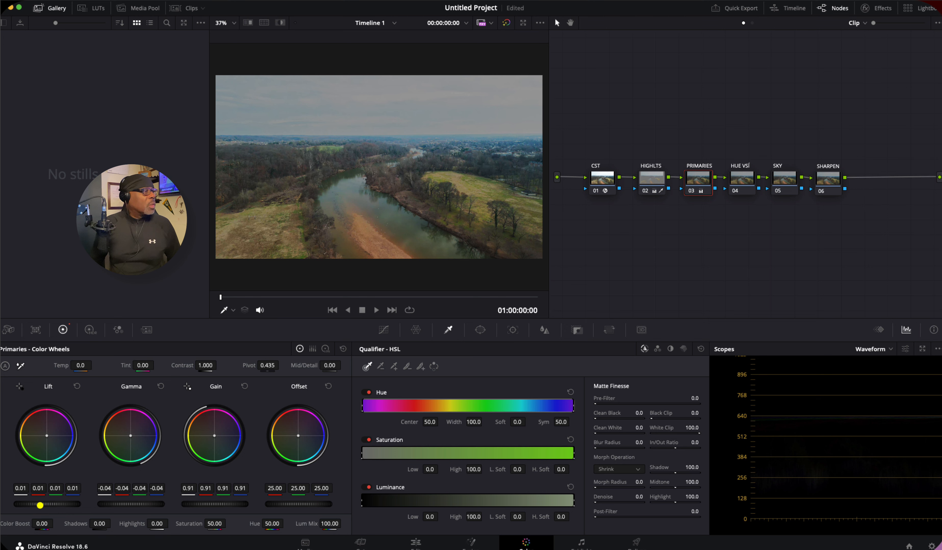
{"action": "left_click_drag", "start_coordinate": [34, 506], "coordinate": [21, 505]}
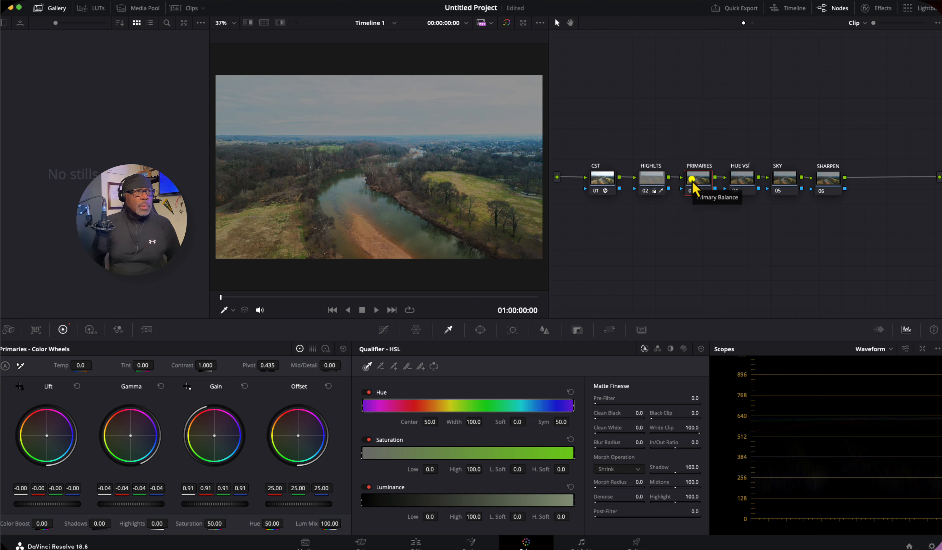
On the HUE VS node, add green, cyan, blue and magenta control points to the Hue Vs Hue curve
{"action": "left_click", "coordinate": [740, 181]}
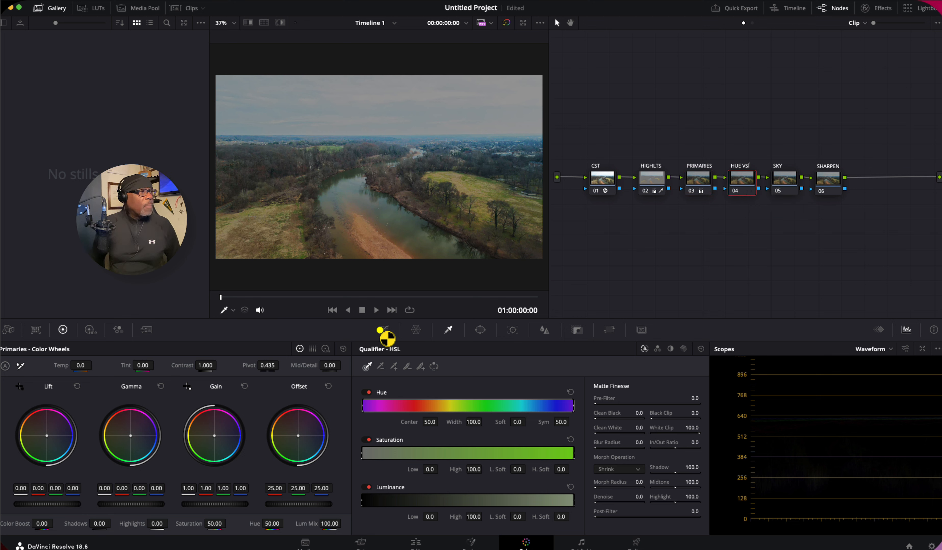
{"action": "left_click", "coordinate": [383, 329]}
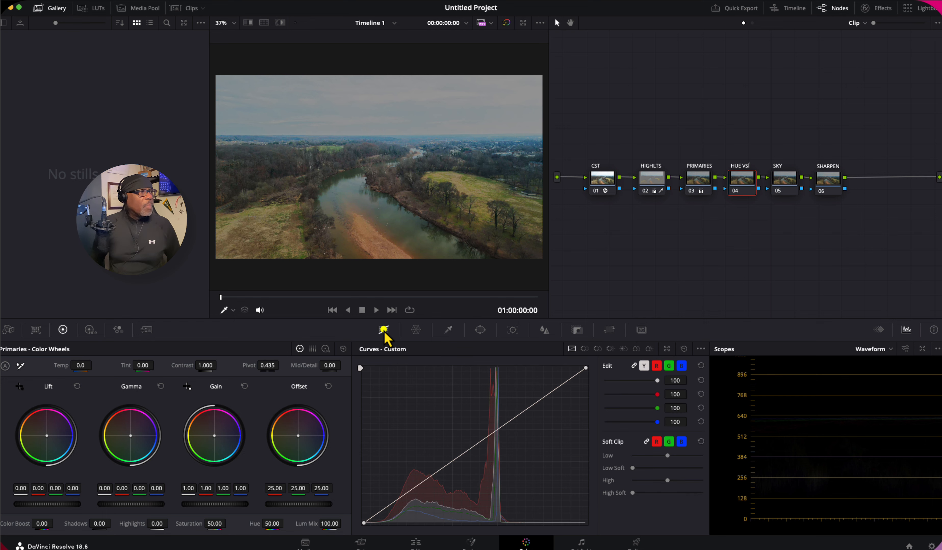
{"action": "left_click", "coordinate": [584, 348]}
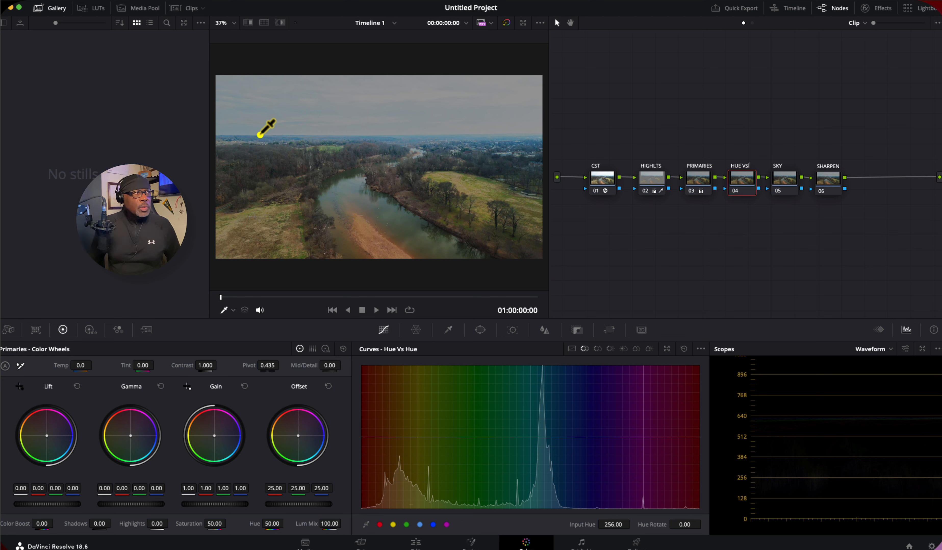
{"action": "left_click", "coordinate": [420, 525]}
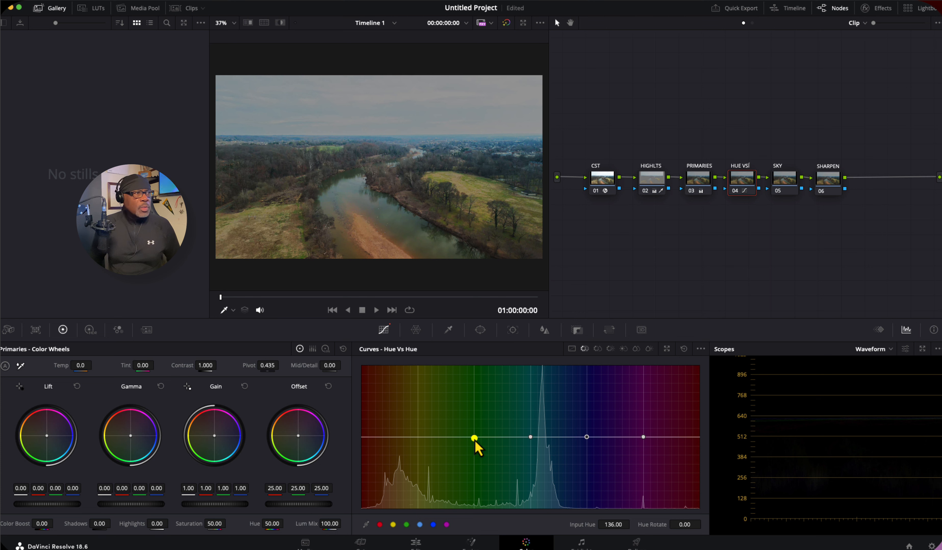
Try raising the green and cyan Hue Vs Hue points to about 53 and 56 hue rotation, bringing each back to the baseline
{"action": "left_click_drag", "start_coordinate": [475, 441], "coordinate": [471, 420]}
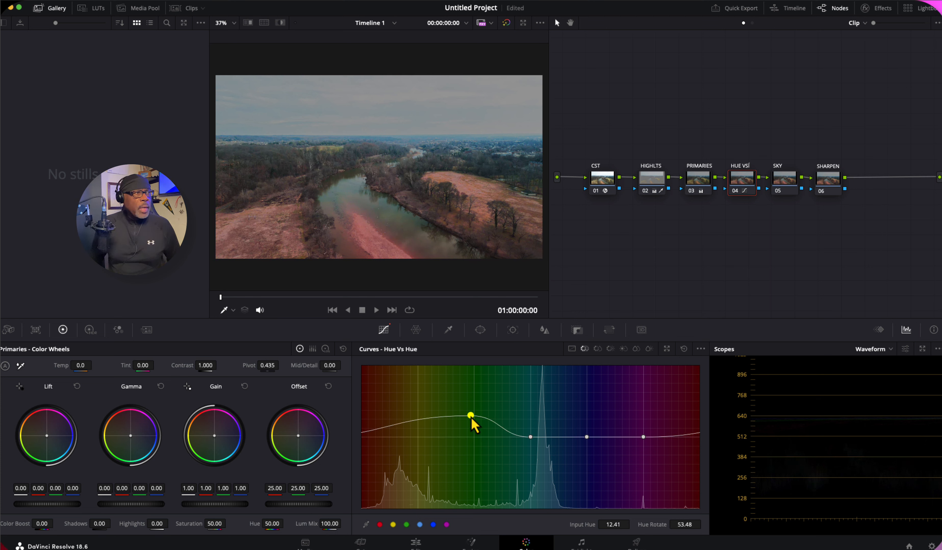
{"action": "left_click_drag", "start_coordinate": [472, 418], "coordinate": [477, 439]}
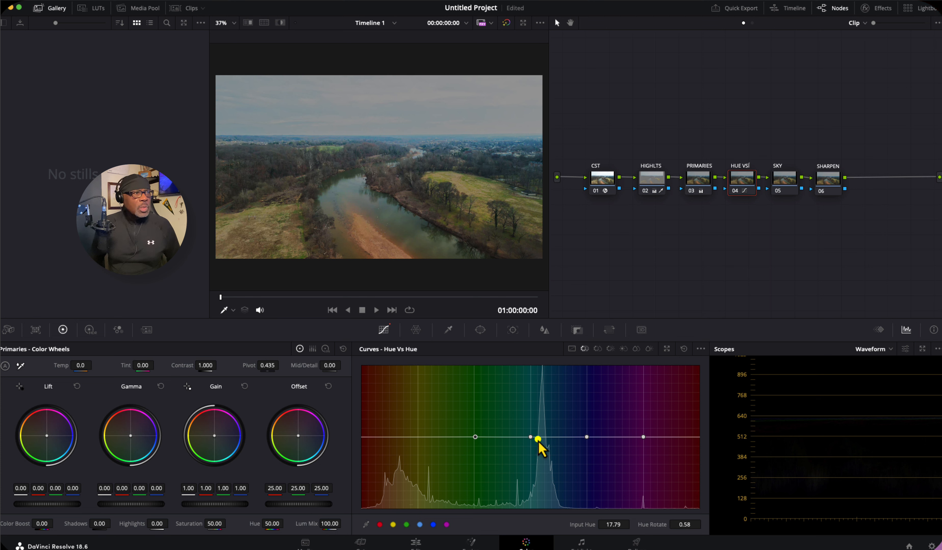
{"action": "left_click_drag", "start_coordinate": [530, 439], "coordinate": [528, 417]}
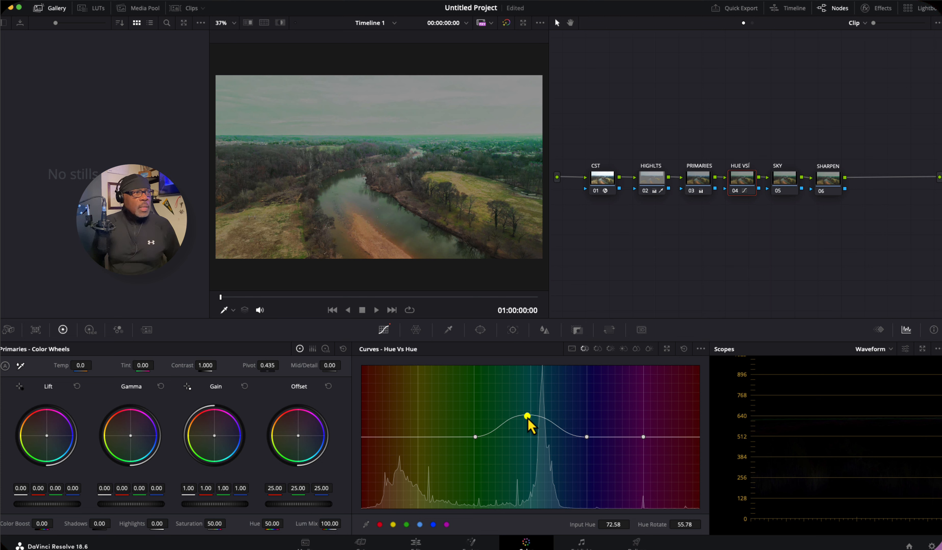
{"action": "left_click_drag", "start_coordinate": [529, 418], "coordinate": [529, 442]}
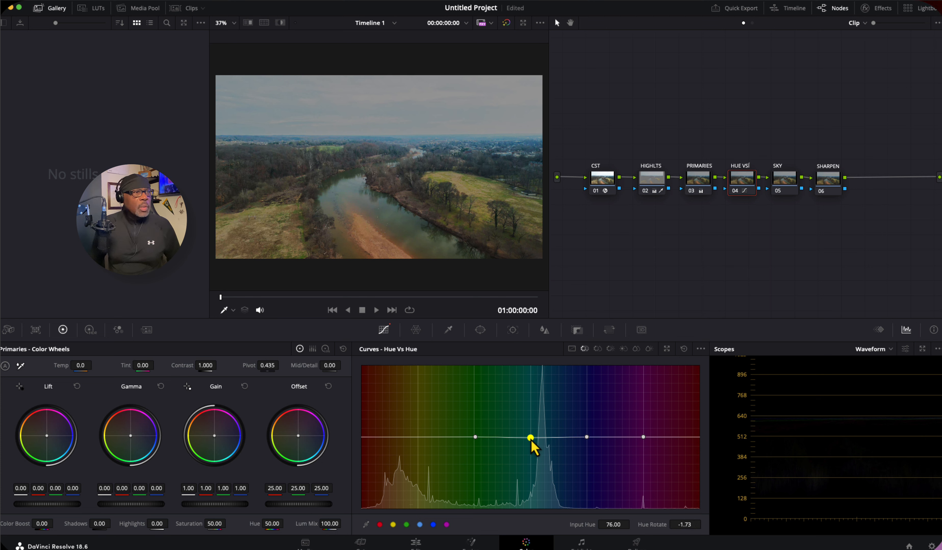
Adjust the Hue Vs Hue curve's blue point to about -1.7 hue rotation and its magenta point to about 6.3
{"action": "mouse_move", "coordinate": [588, 440]}
{"action": "left_mouse_down"}
{"action": "mouse_move", "coordinate": [584, 419]}
{"action": "mouse_move", "coordinate": [597, 464]}
{"action": "mouse_move", "coordinate": [586, 418]}
{"action": "mouse_move", "coordinate": [587, 453]}
{"action": "mouse_move", "coordinate": [585, 439]}
{"action": "left_mouse_up"}
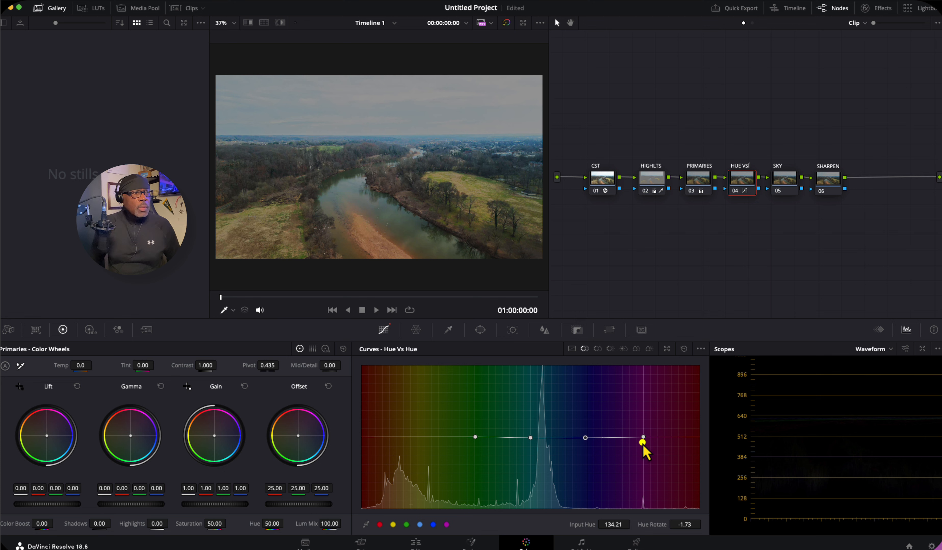
{"action": "left_click_drag", "start_coordinate": [644, 442], "coordinate": [642, 421]}
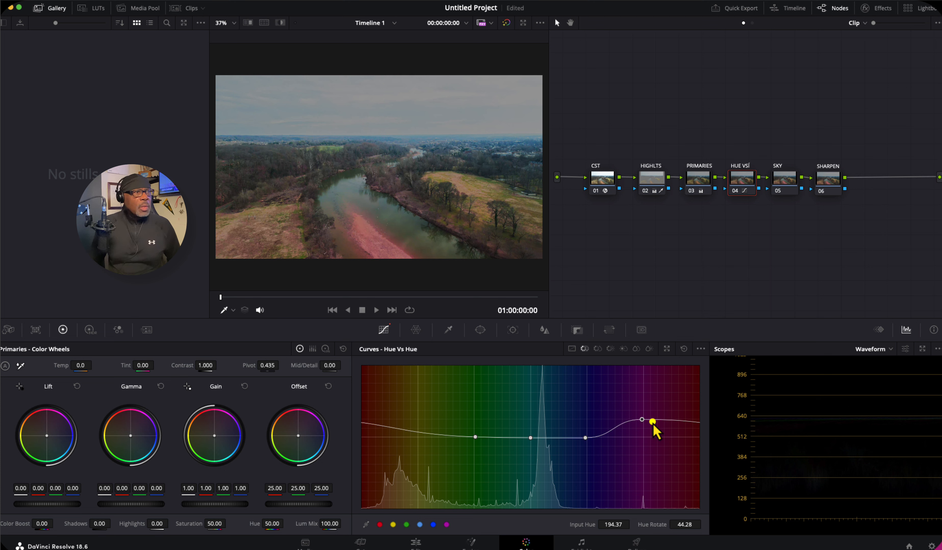
{"action": "mouse_move", "coordinate": [642, 423]}
{"action": "left_mouse_down"}
{"action": "mouse_move", "coordinate": [645, 460]}
{"action": "mouse_move", "coordinate": [643, 438]}
{"action": "left_mouse_up"}
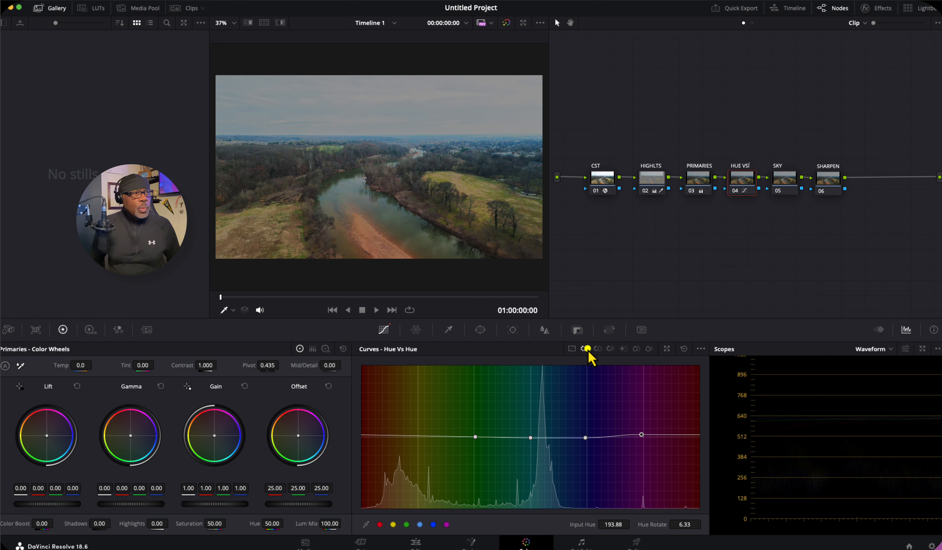
On the Hue Vs Sat curve, add control points for yellow, green, cyan, blue and magenta
{"action": "left_click", "coordinate": [598, 349]}
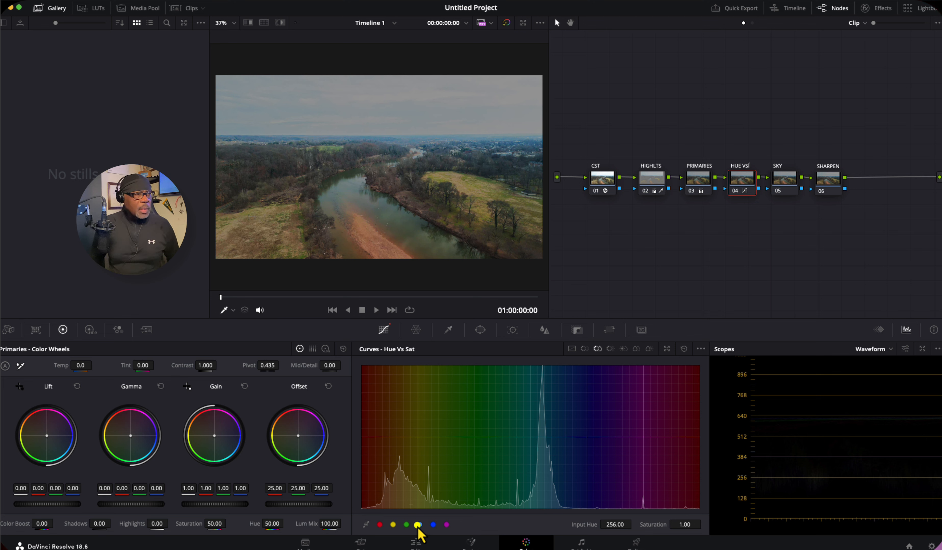
{"action": "left_click", "coordinate": [407, 525]}
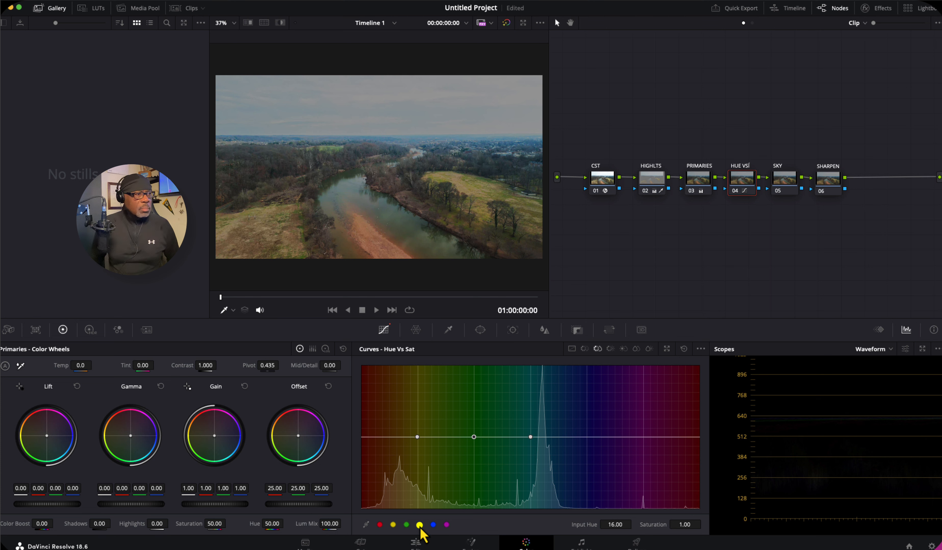
{"action": "left_click", "coordinate": [435, 526]}
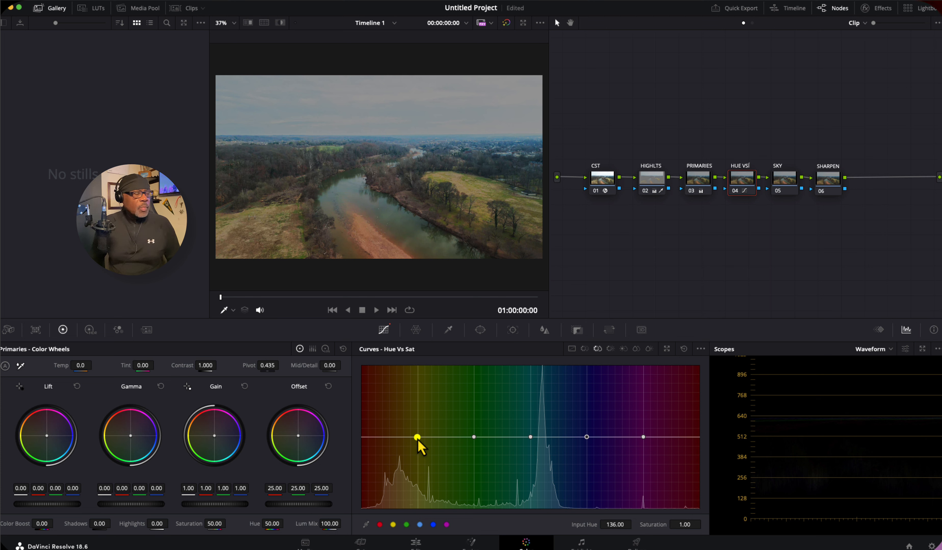
Raise the Hue Vs Sat yellow point to about 1.10 saturation and cyan to about 1.05, keeping green at about 1.00
{"action": "left_click_drag", "start_coordinate": [418, 438], "coordinate": [421, 434]}
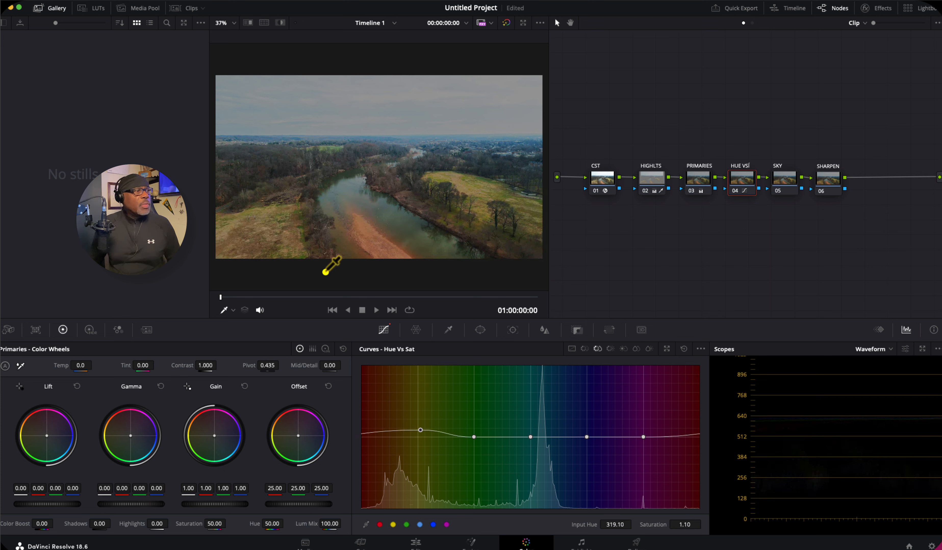
{"action": "left_click_drag", "start_coordinate": [420, 434], "coordinate": [476, 442]}
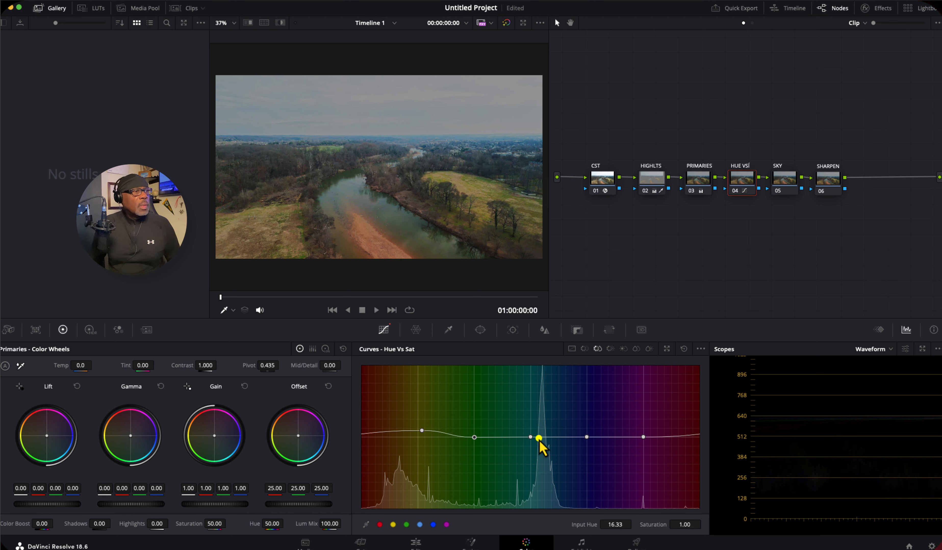
{"action": "mouse_move", "coordinate": [531, 437]}
{"action": "left_mouse_down"}
{"action": "mouse_move", "coordinate": [521, 410]}
{"action": "mouse_move", "coordinate": [536, 458]}
{"action": "mouse_move", "coordinate": [532, 431]}
{"action": "mouse_move", "coordinate": [526, 437]}
{"action": "left_mouse_up"}
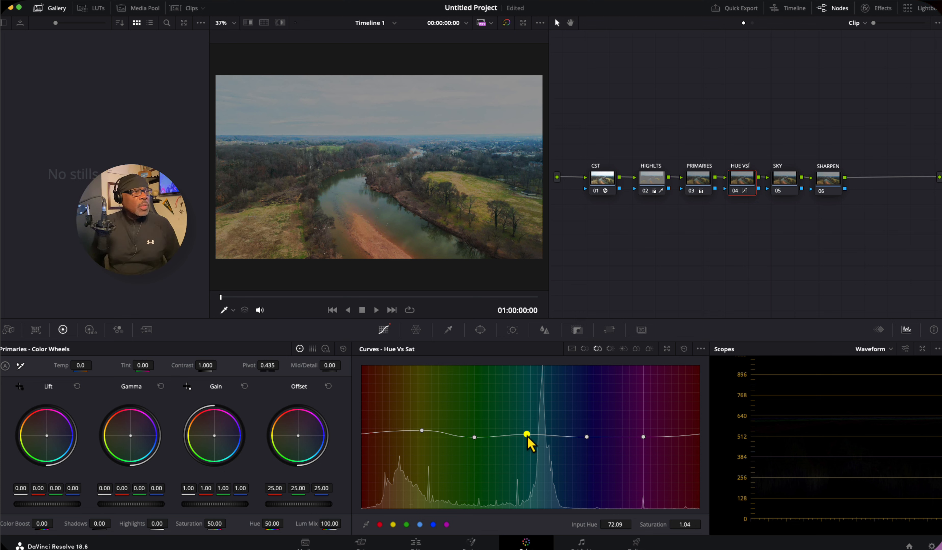
{"action": "left_click_drag", "start_coordinate": [526, 435], "coordinate": [526, 434]}
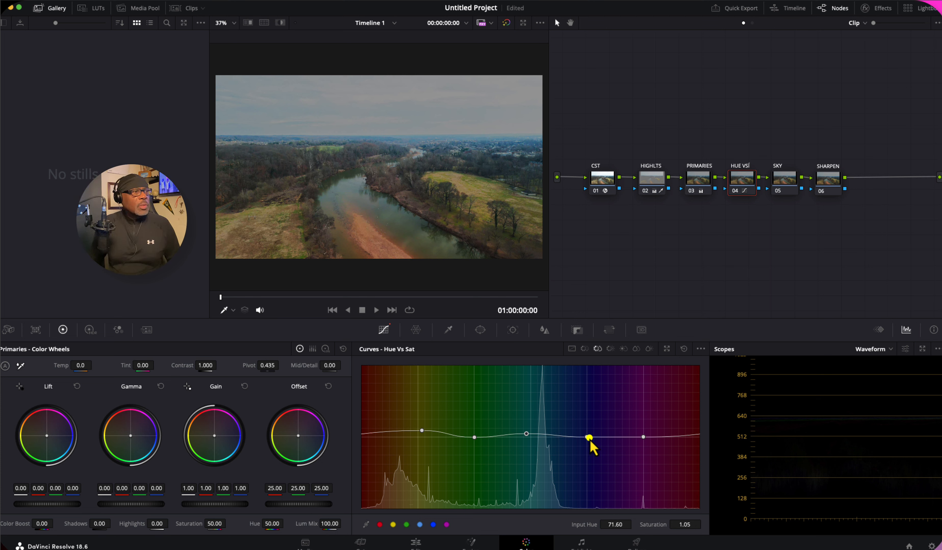
Shift the Hue Vs Sat blue point slightly toward magenta and below the baseline, and set the magenta point to about 0.97 saturation
{"action": "left_click_drag", "start_coordinate": [587, 437], "coordinate": [638, 449]}
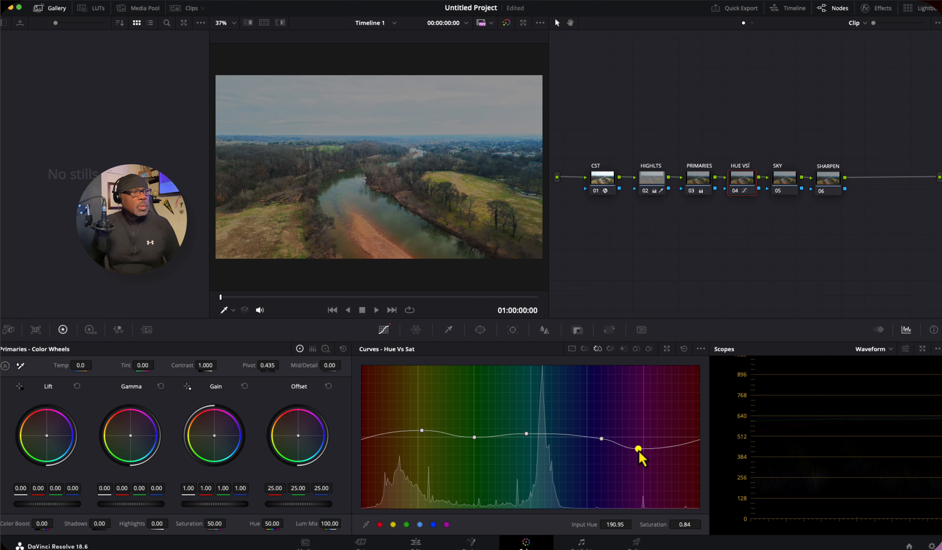
{"action": "left_click_drag", "start_coordinate": [640, 452], "coordinate": [641, 443]}
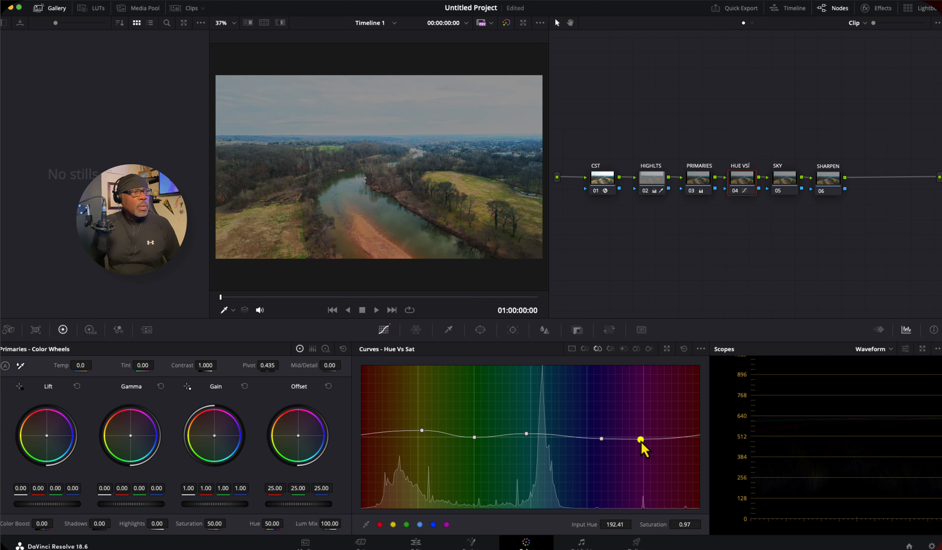
{"action": "left_click_drag", "start_coordinate": [641, 442], "coordinate": [642, 442]}
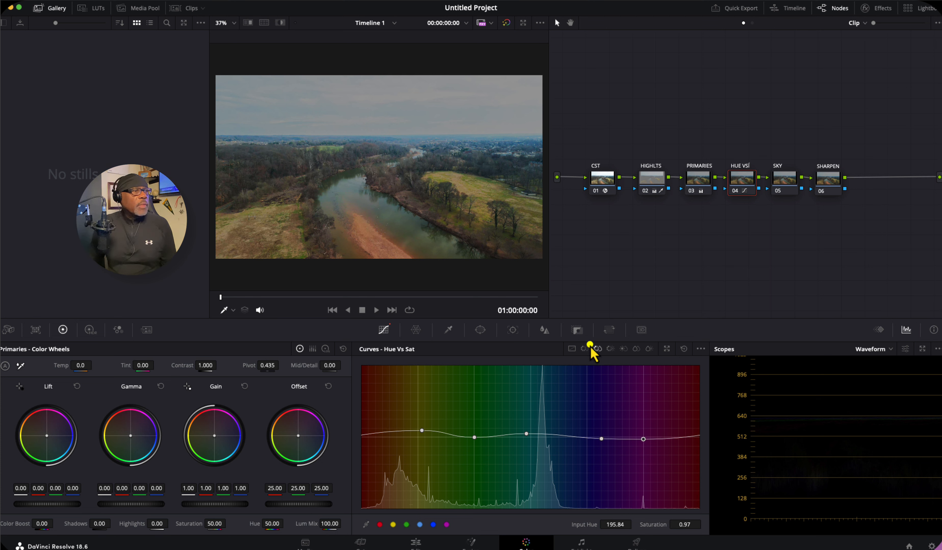
On the Hue Vs Lum curve, add control points for yellow, green, cyan, blue and magenta
{"action": "left_click", "coordinate": [610, 349]}
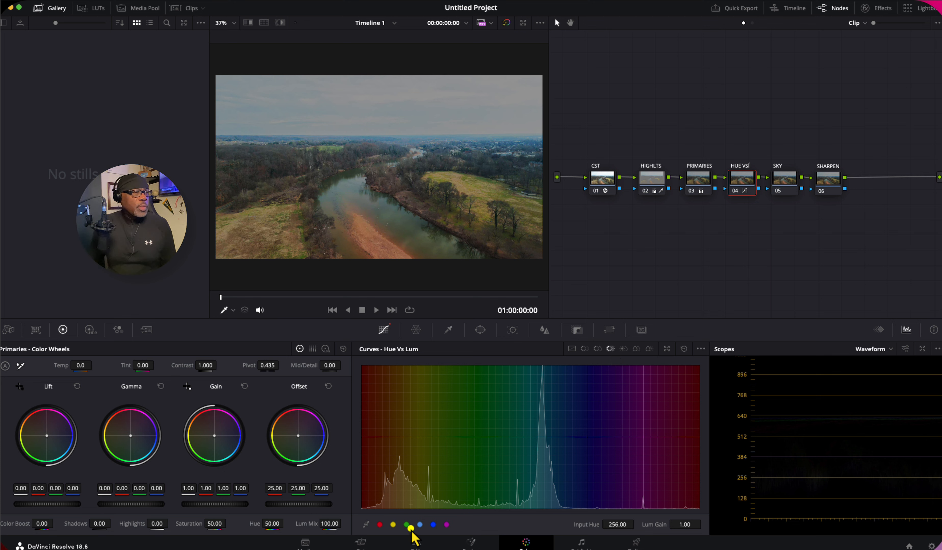
{"action": "left_click", "coordinate": [406, 526]}
{"action": "left_click", "coordinate": [421, 525]}
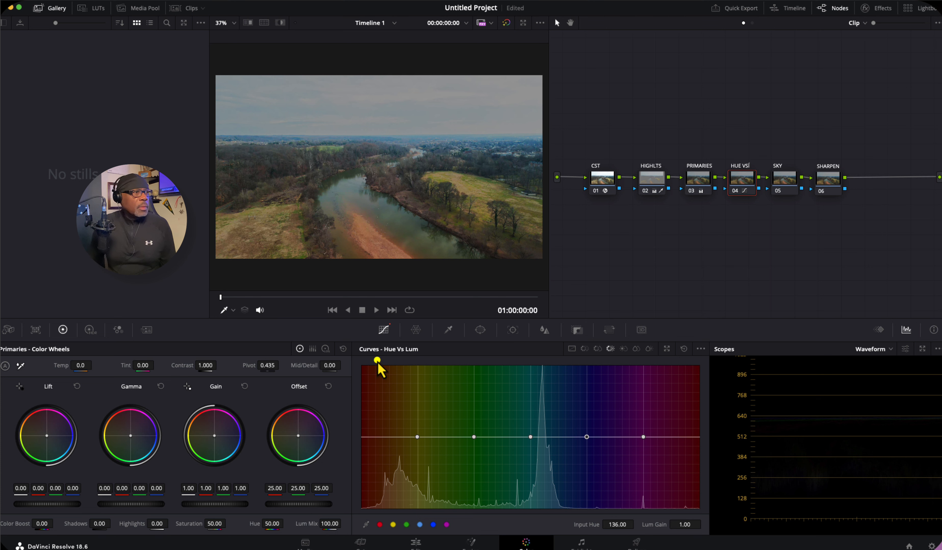
Set the Hue Vs Lum yellow point to about 1.04 lum gain and the green point to about 1.01
{"action": "mouse_move", "coordinate": [418, 437]}
{"action": "left_mouse_down"}
{"action": "mouse_move", "coordinate": [417, 426]}
{"action": "mouse_move", "coordinate": [415, 447]}
{"action": "left_mouse_up"}
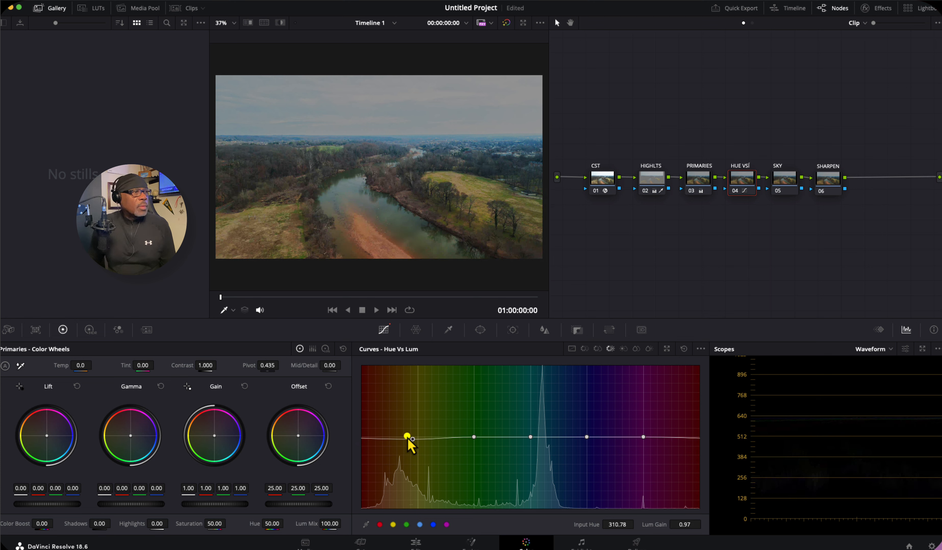
{"action": "mouse_move", "coordinate": [414, 441]}
{"action": "left_mouse_down"}
{"action": "mouse_move", "coordinate": [414, 427]}
{"action": "mouse_move", "coordinate": [418, 453]}
{"action": "mouse_move", "coordinate": [418, 436]}
{"action": "left_mouse_up"}
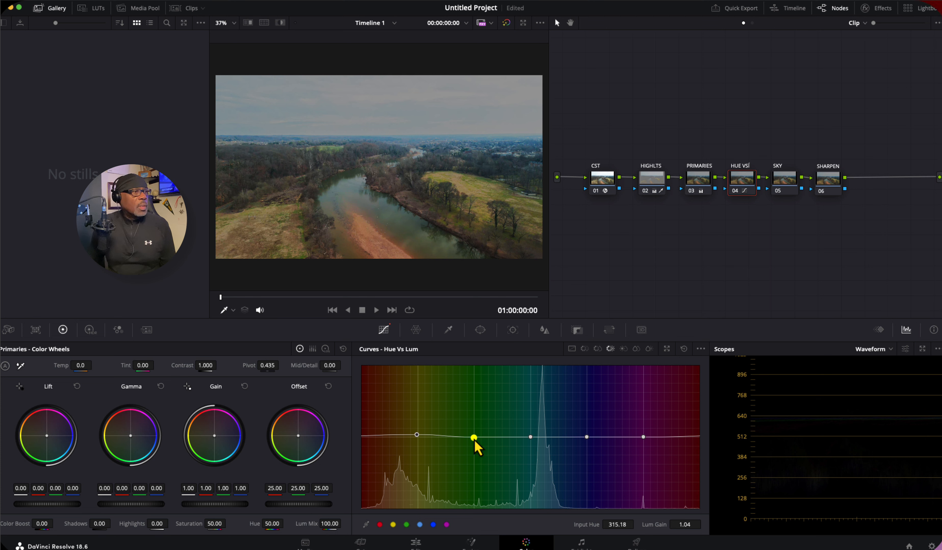
{"action": "mouse_move", "coordinate": [474, 438]}
{"action": "left_mouse_down"}
{"action": "mouse_move", "coordinate": [474, 424]}
{"action": "mouse_move", "coordinate": [477, 450]}
{"action": "mouse_move", "coordinate": [470, 424]}
{"action": "mouse_move", "coordinate": [473, 440]}
{"action": "left_mouse_up"}
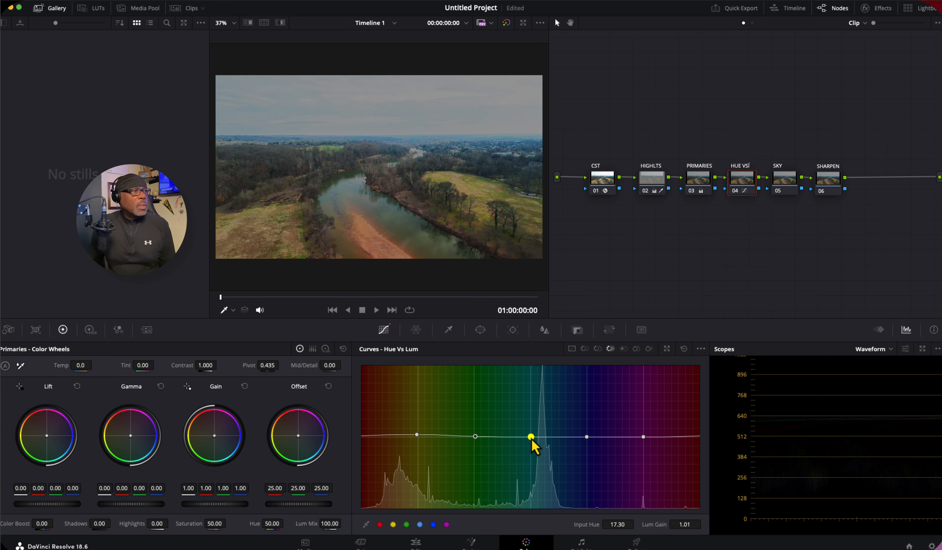
Lower the Hue Vs Lum cyan point to about 0.63 lum gain and blue to about 0.88, with magenta at about 1.00
{"action": "left_click_drag", "start_coordinate": [531, 437], "coordinate": [484, 366]}
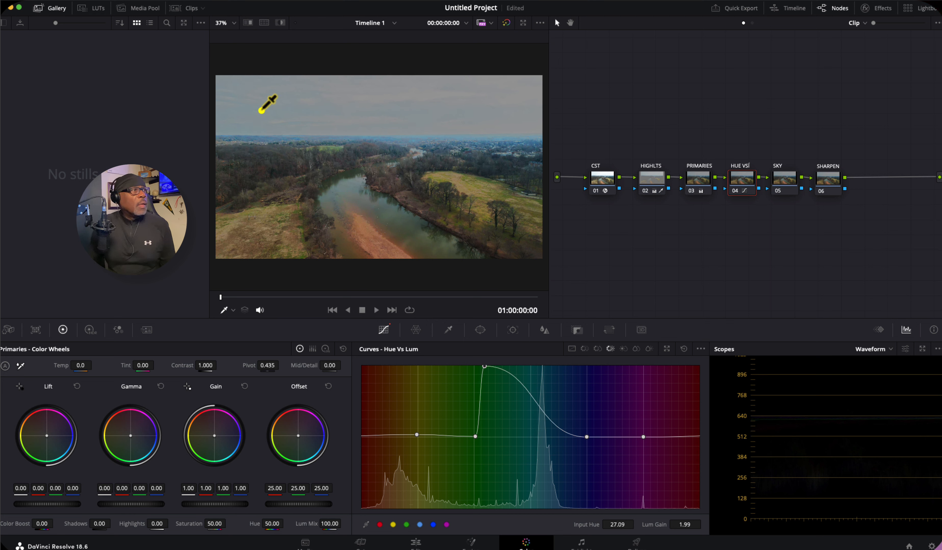
{"action": "key", "text": "super+z"}
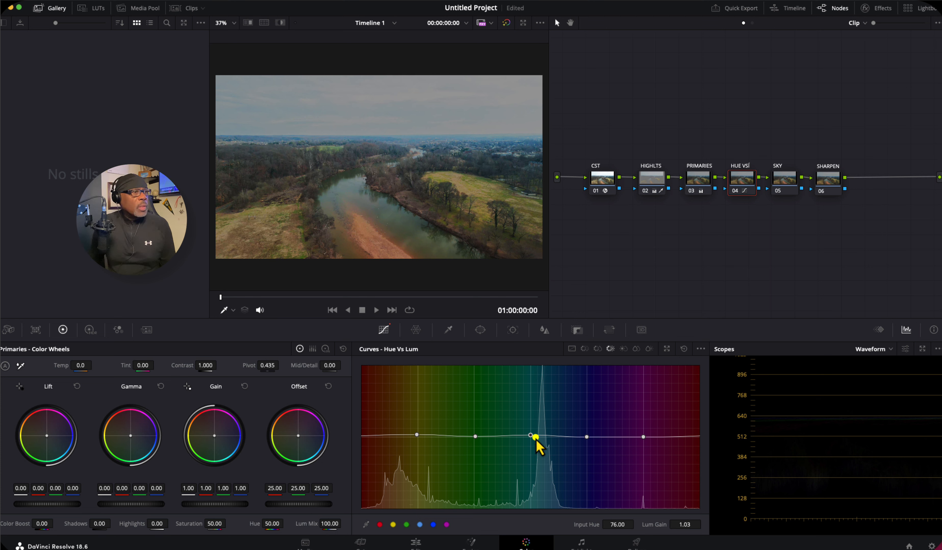
{"action": "left_click_drag", "start_coordinate": [532, 438], "coordinate": [529, 461]}
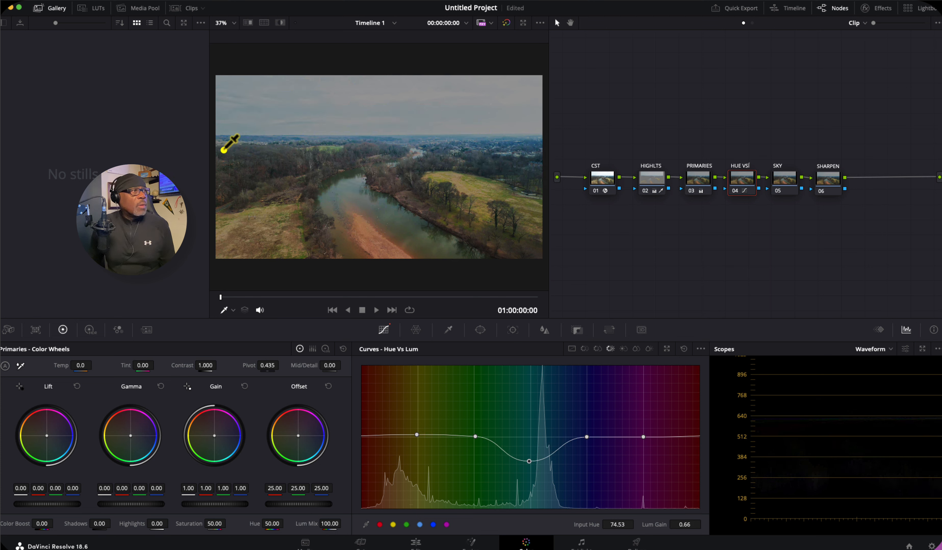
{"action": "left_click_drag", "start_coordinate": [529, 462], "coordinate": [529, 467]}
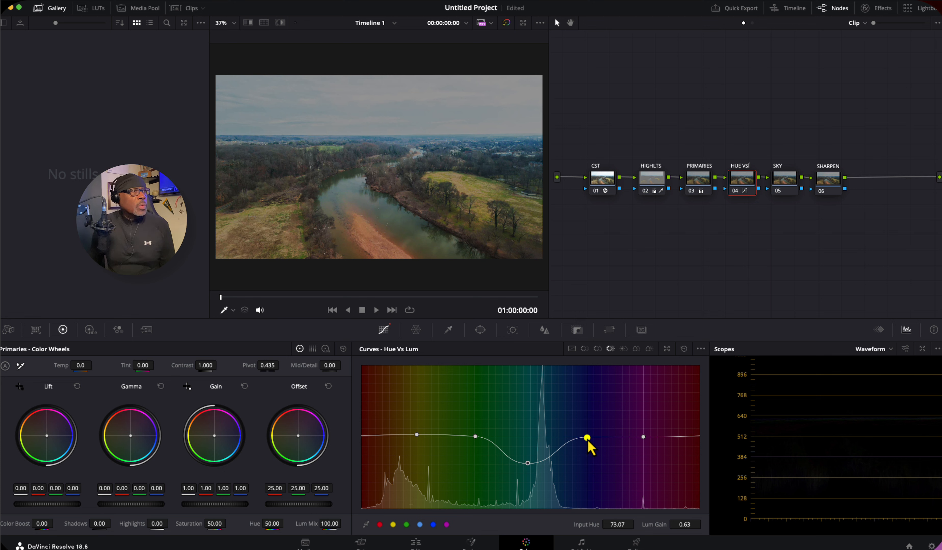
{"action": "mouse_move", "coordinate": [588, 441]}
{"action": "left_mouse_down"}
{"action": "mouse_move", "coordinate": [589, 461]}
{"action": "mouse_move", "coordinate": [586, 449]}
{"action": "left_mouse_up"}
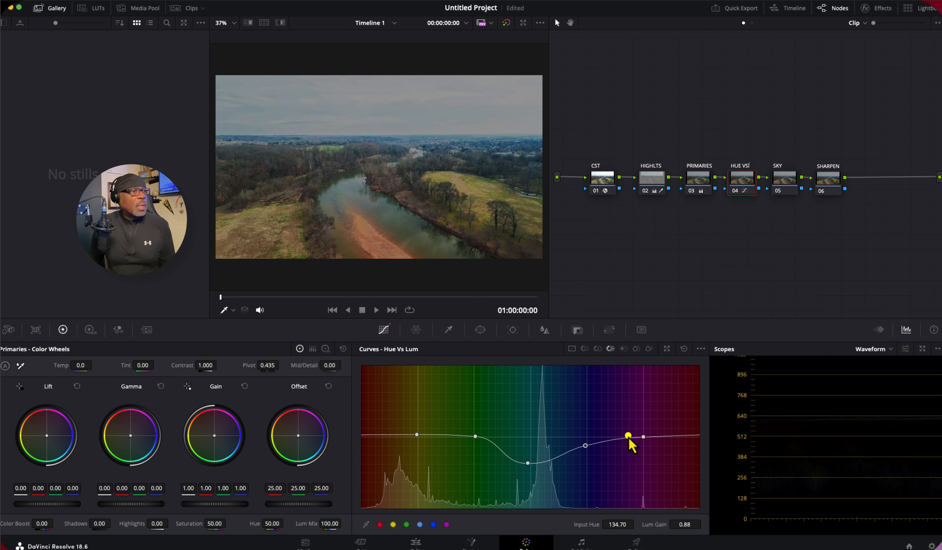
{"action": "mouse_move", "coordinate": [645, 441]}
{"action": "left_mouse_down"}
{"action": "mouse_move", "coordinate": [638, 424]}
{"action": "mouse_move", "coordinate": [644, 438]}
{"action": "left_mouse_up"}
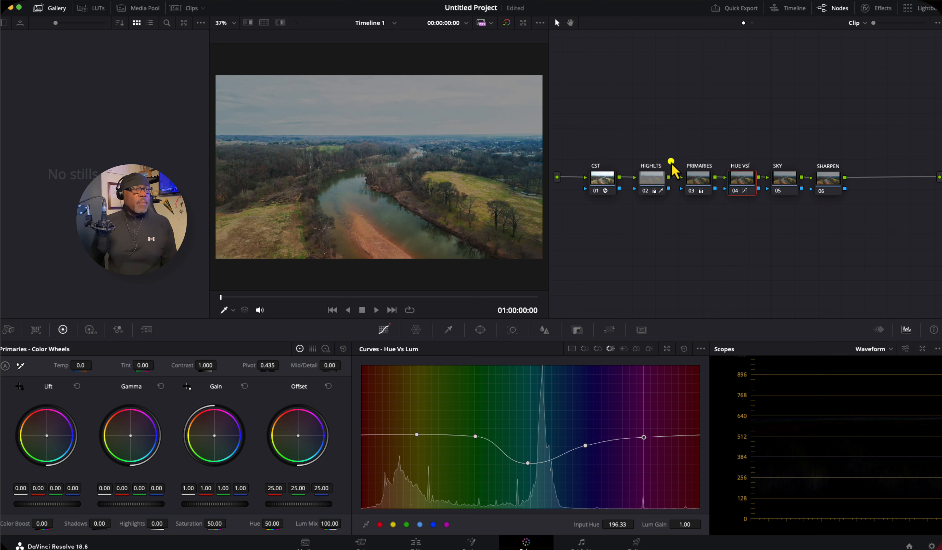
Add a gradient window to the SKY node, positioned along the frame's top edge and fading down to the horizon with softness about 2.92
{"action": "left_click", "coordinate": [784, 184]}
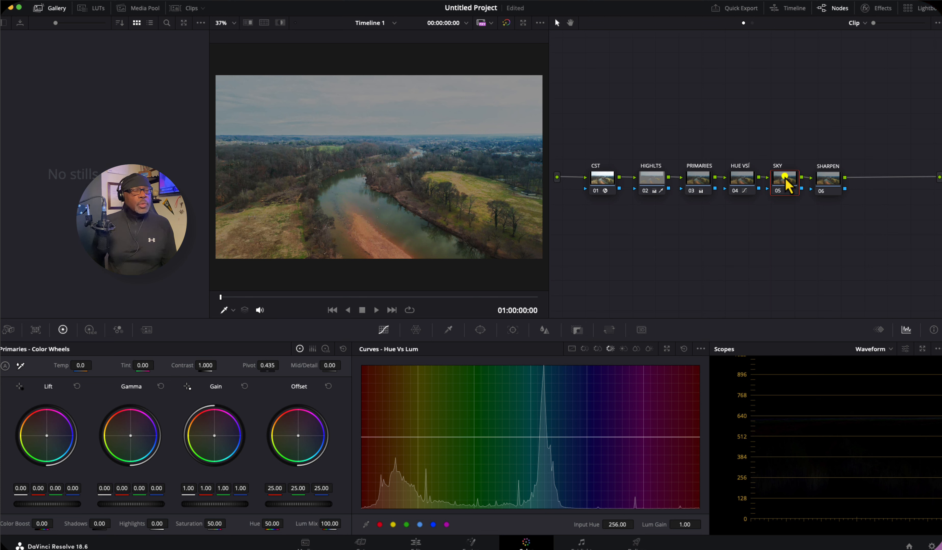
{"action": "left_click", "coordinate": [480, 330]}
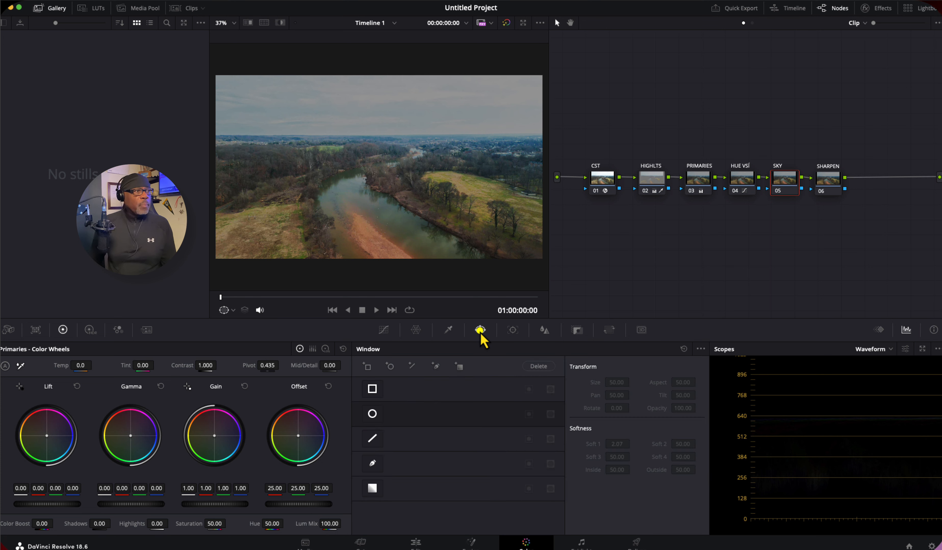
{"action": "left_click", "coordinate": [372, 489]}
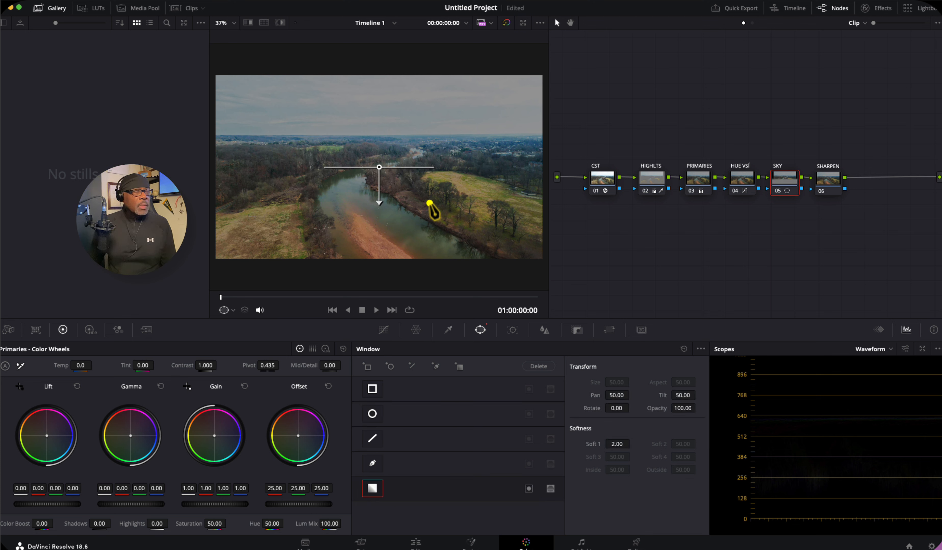
{"action": "left_click_drag", "start_coordinate": [379, 167], "coordinate": [367, 77]}
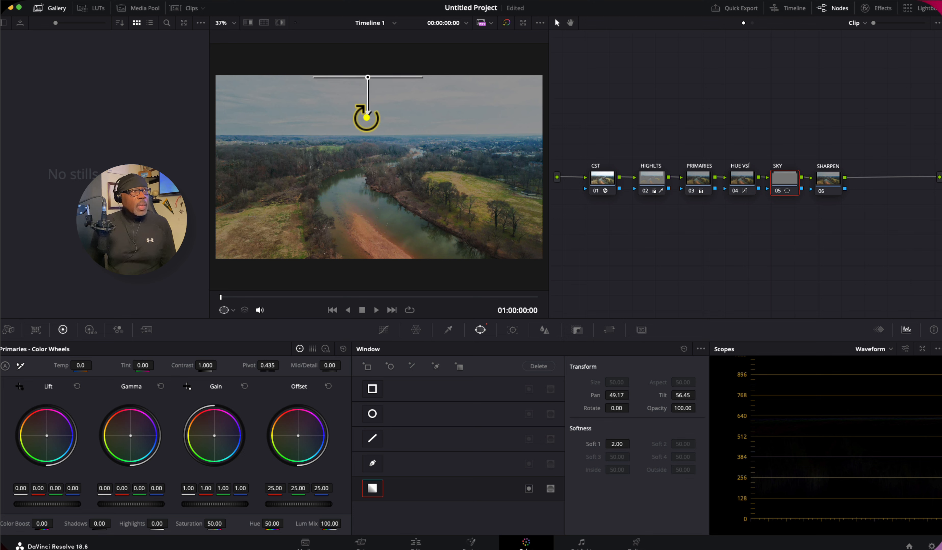
{"action": "left_click_drag", "start_coordinate": [368, 116], "coordinate": [366, 127]}
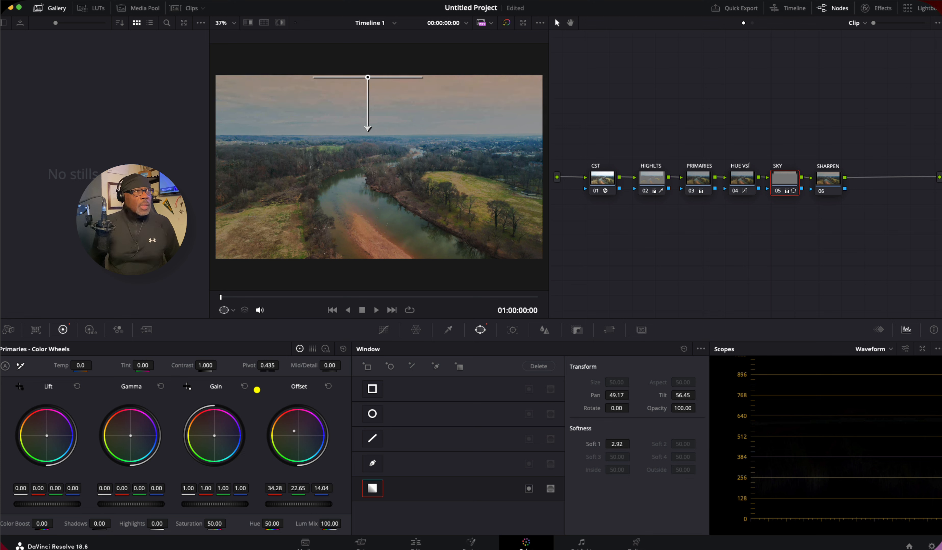
Tint the sky blue with RGB Offset about 9.20/25.43/43.00, Gain about 0.79/1.04/1.24 and Gamma about -0.02/0.00/0.03
{"action": "left_click_drag", "start_coordinate": [257, 389], "coordinate": [250, 385]}
{"action": "left_click_drag", "start_coordinate": [274, 411], "coordinate": [380, 503]}
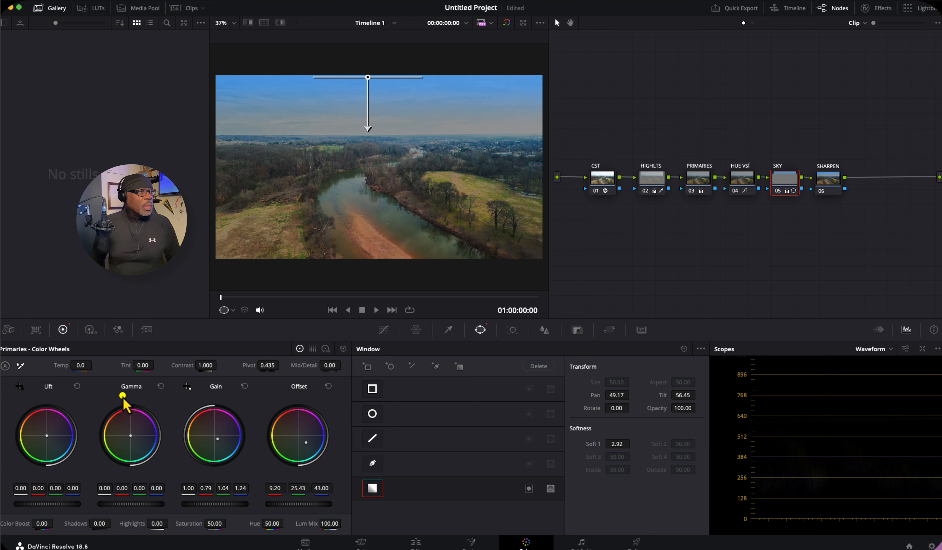
{"action": "left_click", "coordinate": [131, 438]}
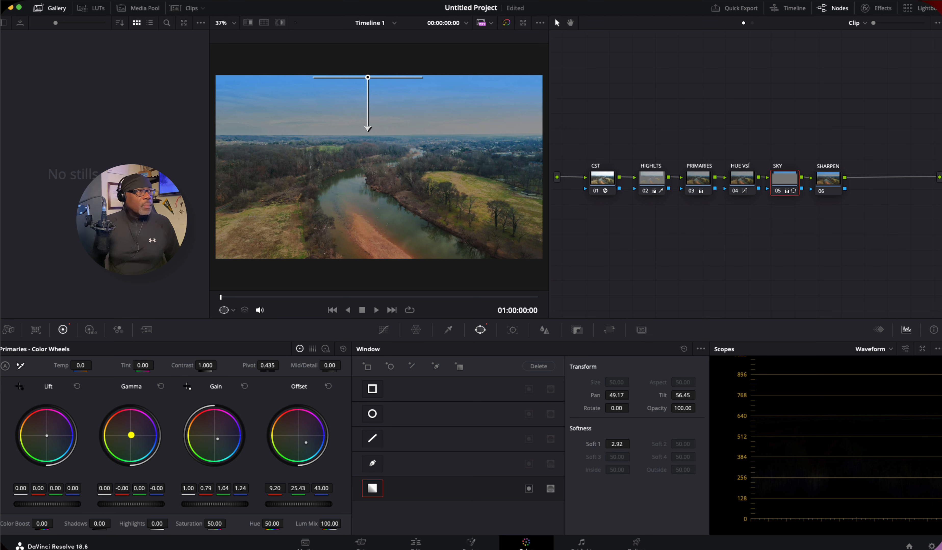
{"action": "left_click_drag", "start_coordinate": [131, 435], "coordinate": [151, 460]}
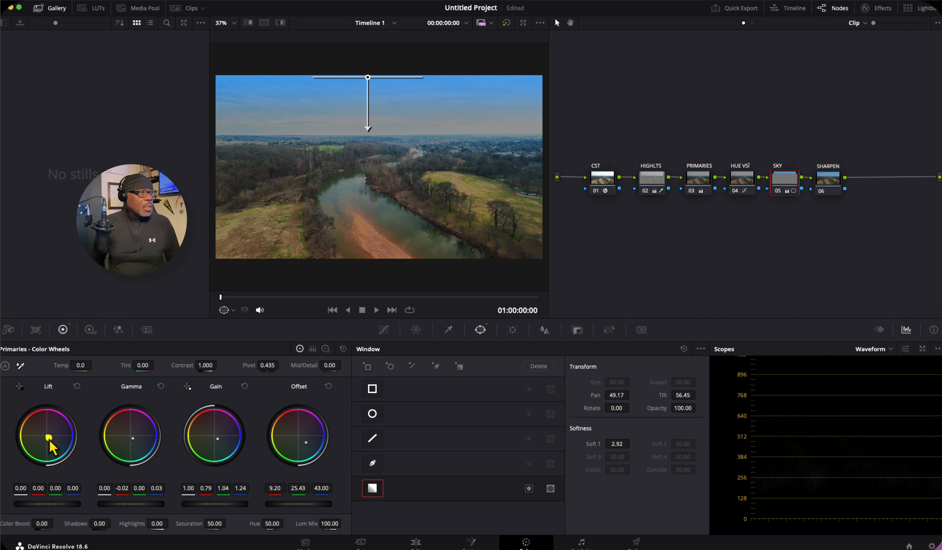
Shift the SKY node's Lift color balance slightly toward blue, to about -0.02 red, 0.00 green and 0.03 blue
{"action": "left_click_drag", "start_coordinate": [47, 435], "coordinate": [60, 446]}
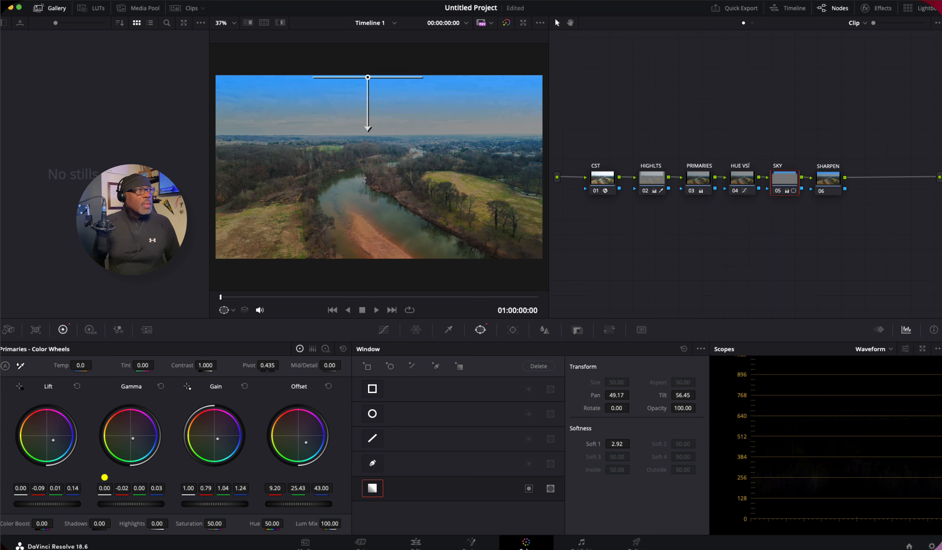
{"action": "left_click_drag", "start_coordinate": [104, 476], "coordinate": [70, 451]}
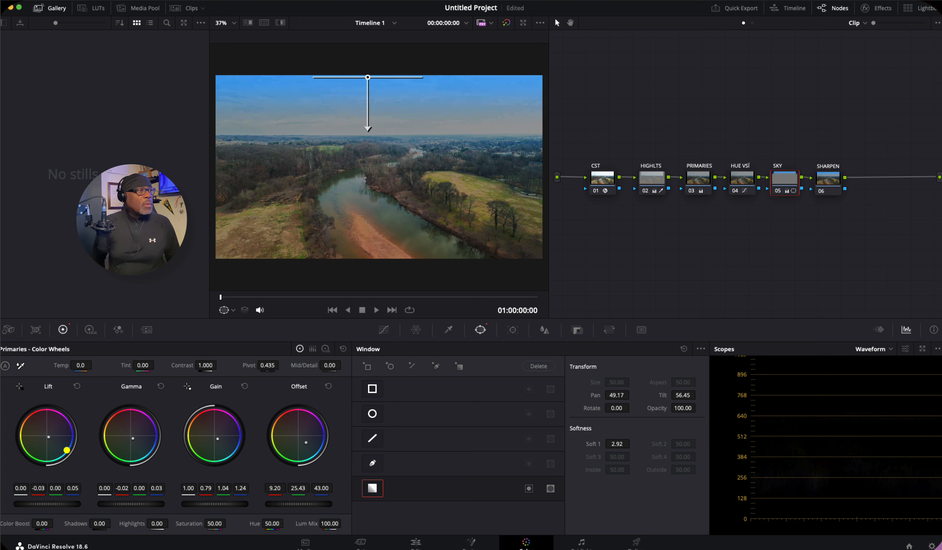
{"action": "left_click_drag", "start_coordinate": [60, 448], "coordinate": [59, 447]}
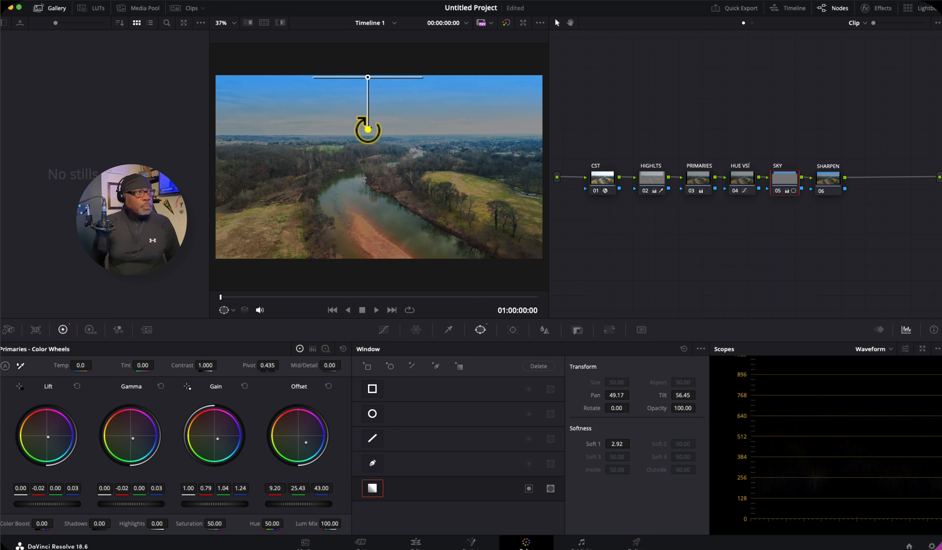
Fine-tune the SKY node's gradient window to a softness of about 3.14 and a rotation of about -0.49
{"action": "mouse_move", "coordinate": [368, 129]}
{"action": "left_mouse_down"}
{"action": "mouse_move", "coordinate": [361, 99]}
{"action": "mouse_move", "coordinate": [368, 148]}
{"action": "mouse_move", "coordinate": [367, 109]}
{"action": "mouse_move", "coordinate": [368, 121]}
{"action": "left_mouse_up"}
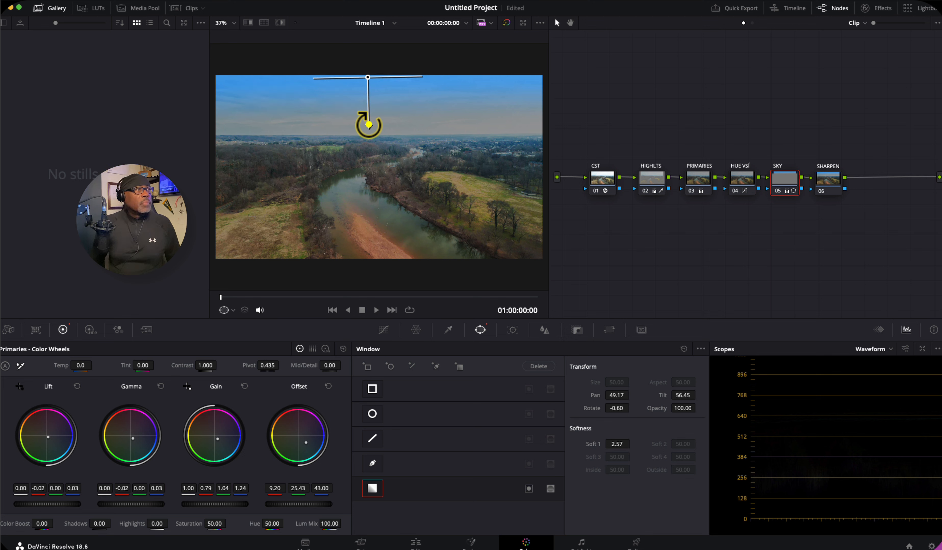
{"action": "left_click_drag", "start_coordinate": [368, 121], "coordinate": [368, 133]}
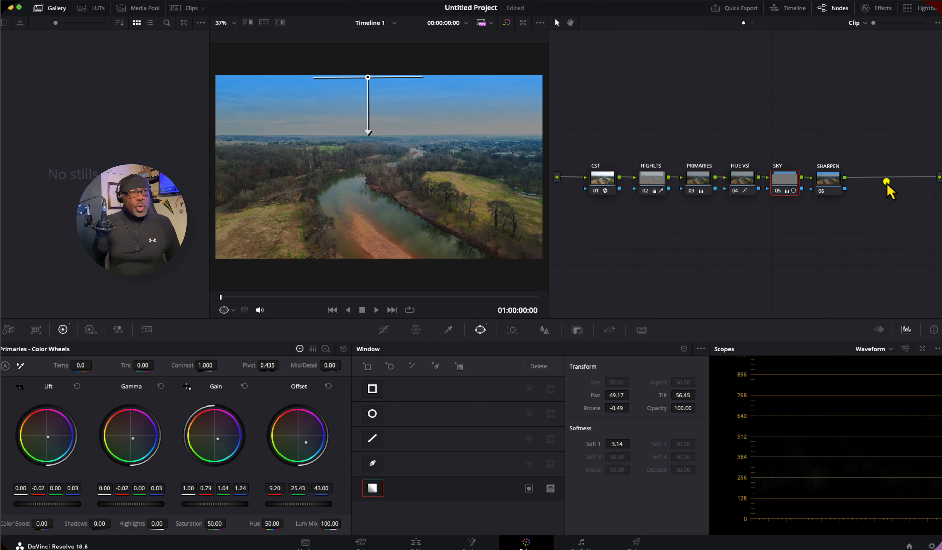
Sharpen the image on the SHARPEN node by lowering the linked Blur Radius to about 0.47
{"action": "left_click", "coordinate": [827, 181]}
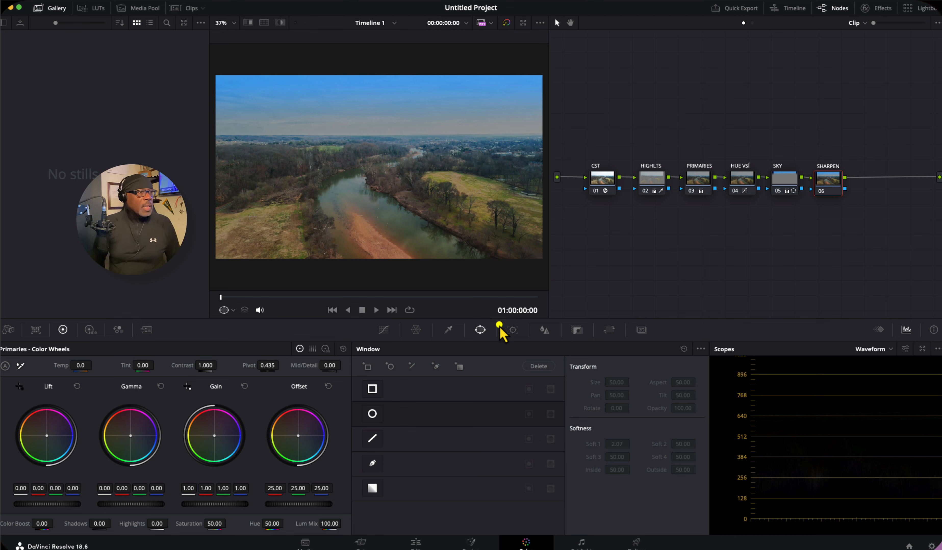
{"action": "left_click", "coordinate": [544, 330]}
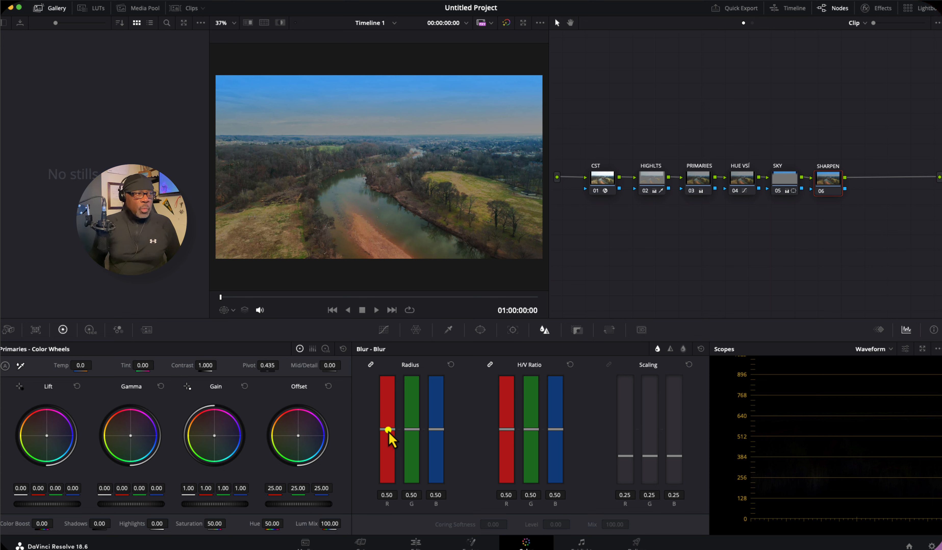
{"action": "left_click_drag", "start_coordinate": [389, 431], "coordinate": [387, 433]}
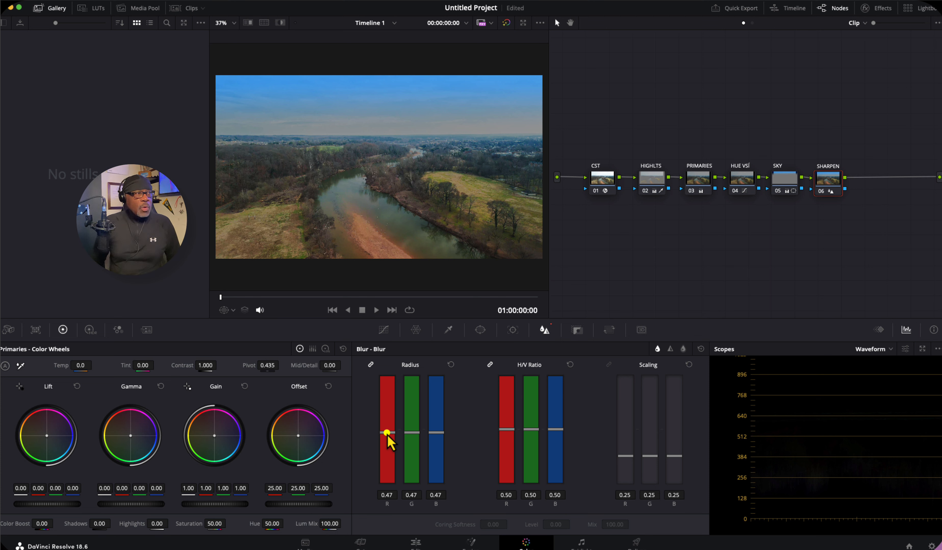
{"action": "mouse_move", "coordinate": [386, 433]}
{"action": "left_mouse_down"}
{"action": "mouse_move", "coordinate": [390, 483]}
{"action": "mouse_move", "coordinate": [386, 433]}
{"action": "left_mouse_up"}
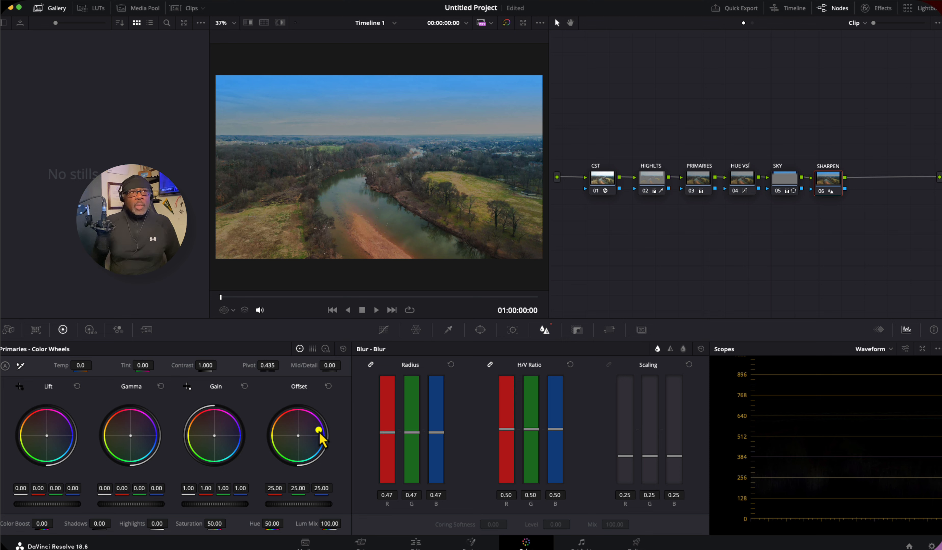
Hide the node graph to enlarge the viewer and play the graded clip to review it
{"action": "key", "text": "space"}
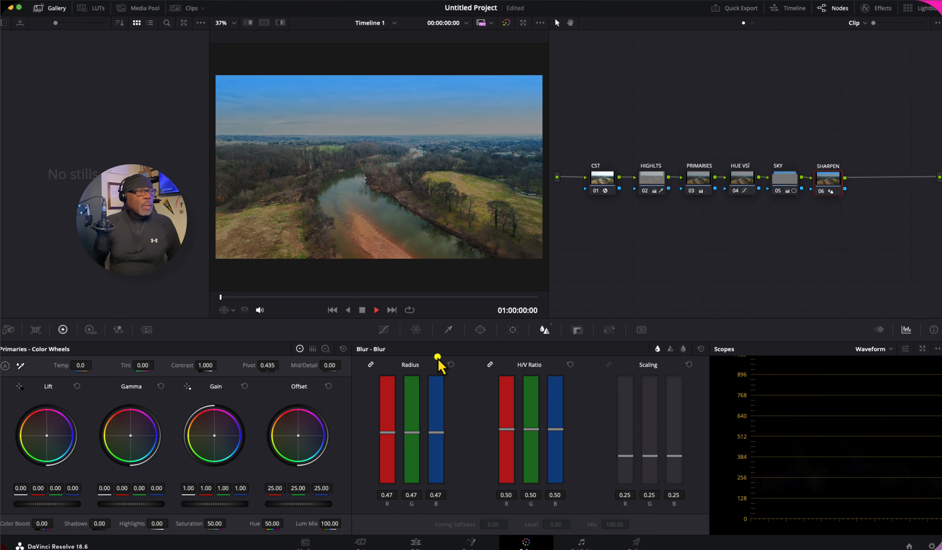
{"action": "left_click", "coordinate": [838, 9]}
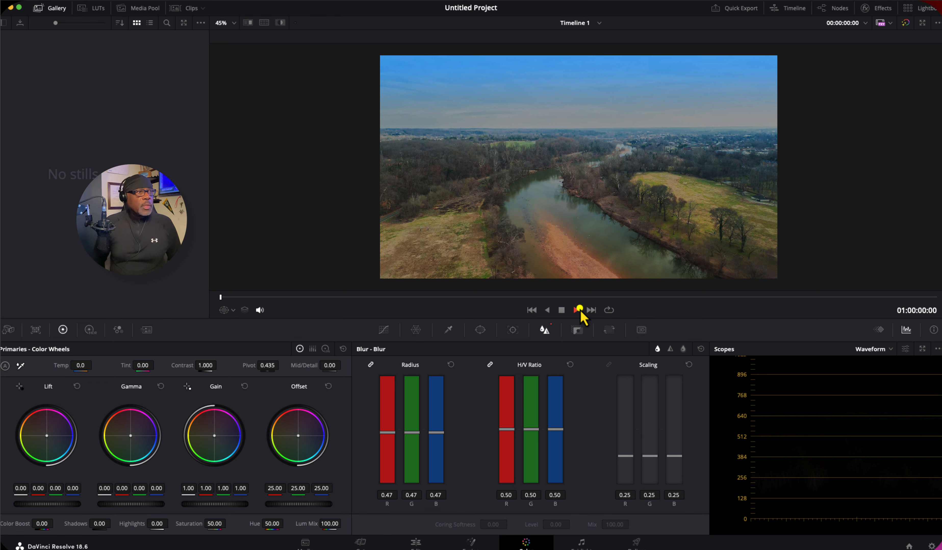
{"action": "left_click", "coordinate": [576, 310]}
{"action": "left_click", "coordinate": [576, 310]}
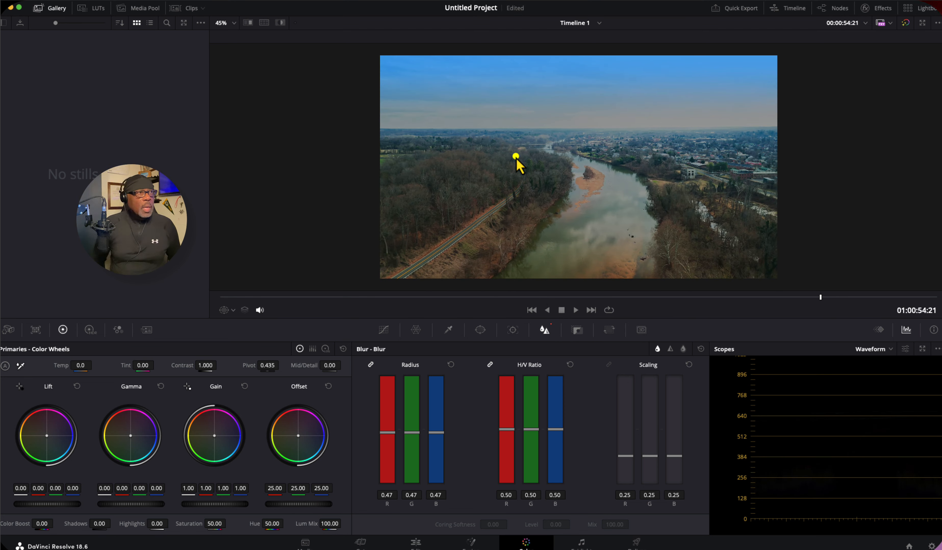
Grab a still of the graded frame into the gallery and label it DLOG-M PS
{"action": "right_click", "coordinate": [491, 114]}
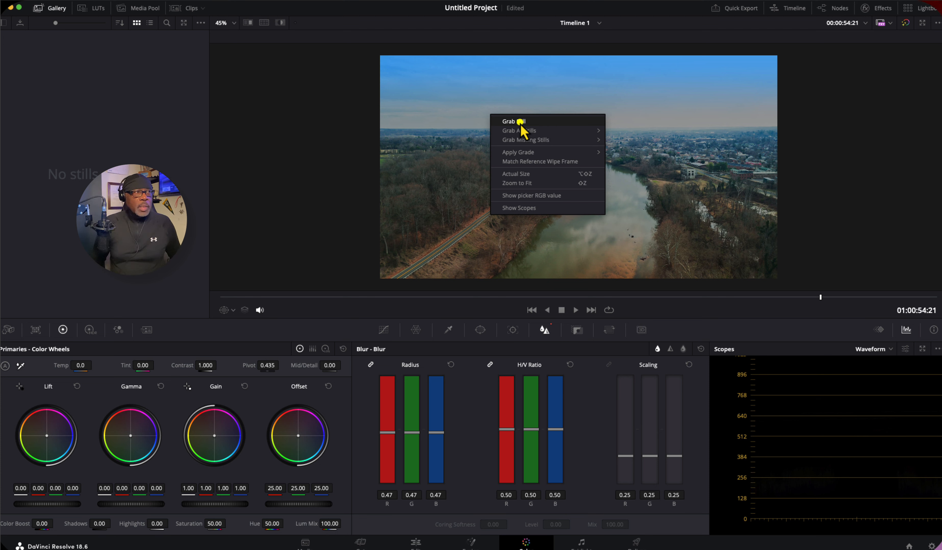
{"action": "left_click", "coordinate": [552, 121]}
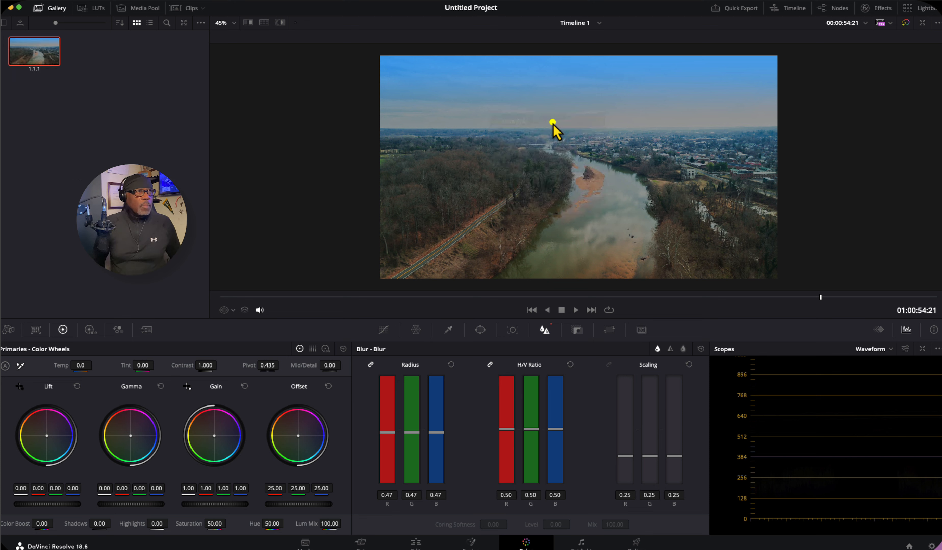
{"action": "mouse_move", "coordinate": [30, 57]}
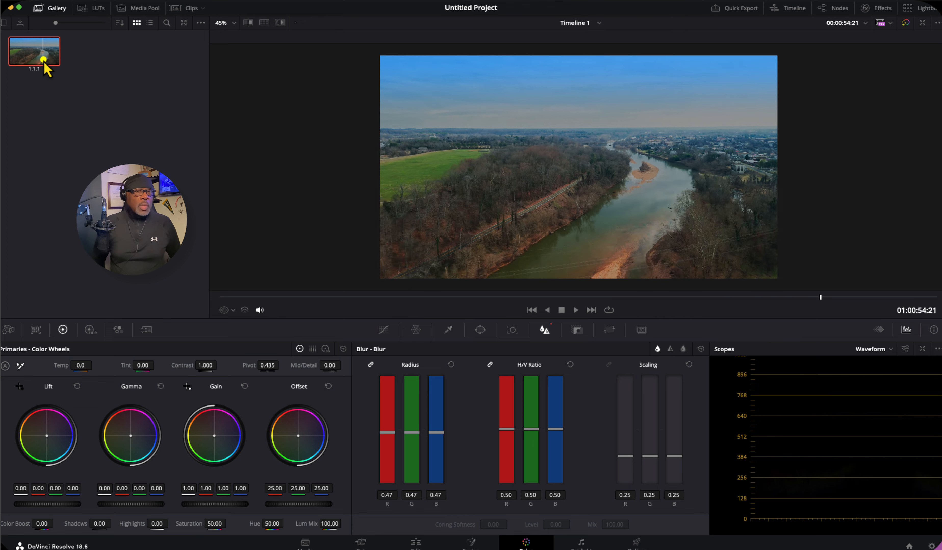
{"action": "right_click", "coordinate": [53, 68]}
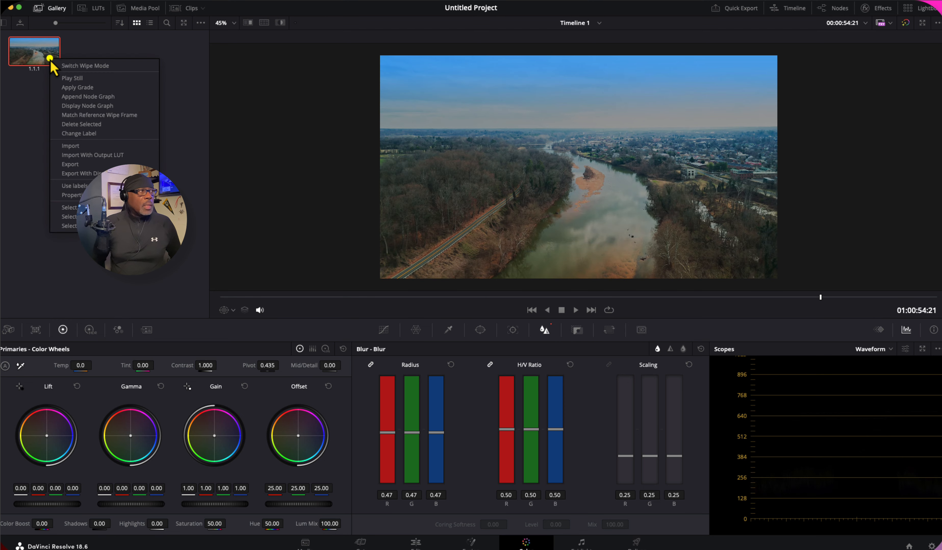
{"action": "left_click", "coordinate": [98, 133]}
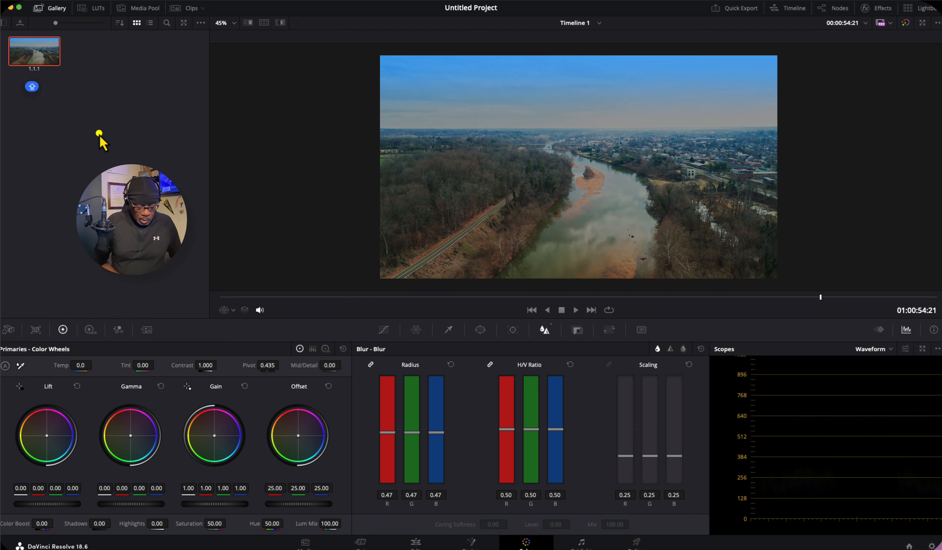
{"action": "type", "text": "DLO"}
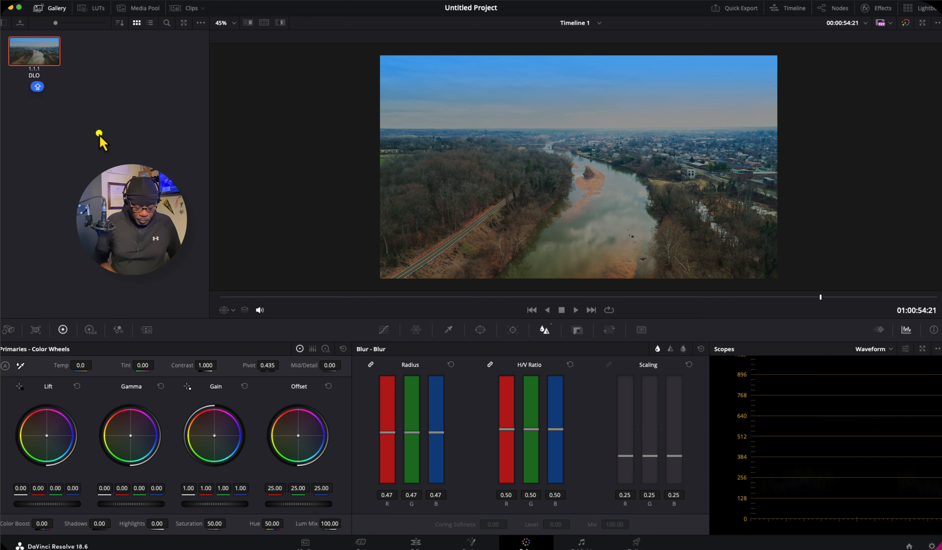
{"action": "type", "text": "G-"}
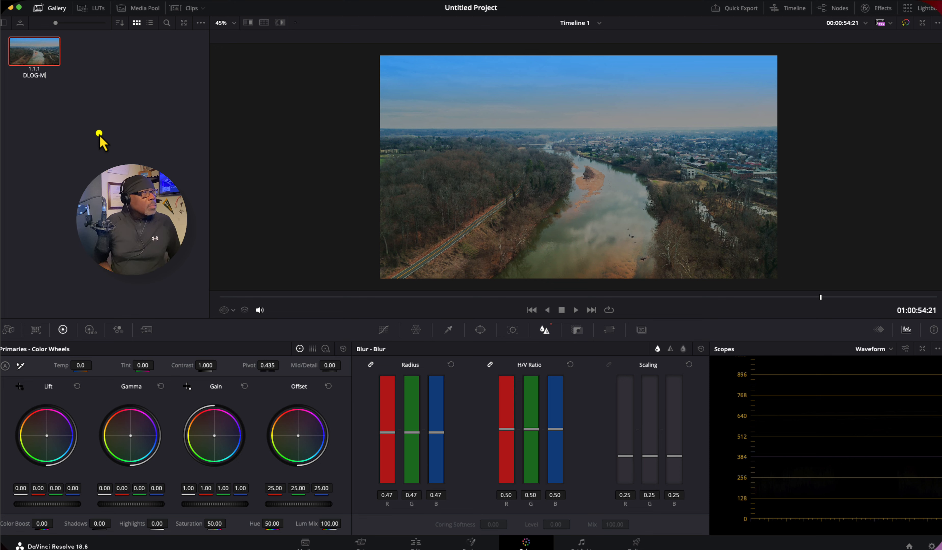
{"action": "type", "text": "M PS"}
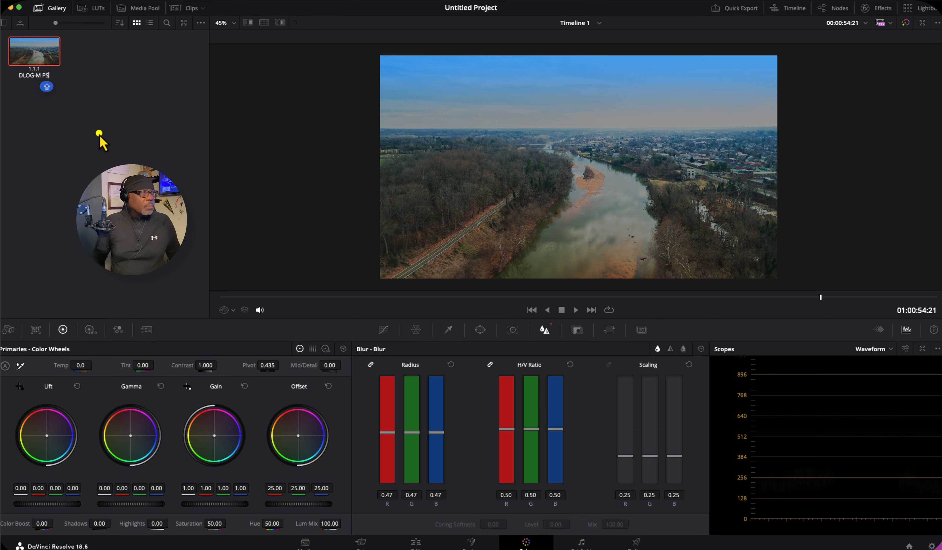
{"action": "key", "text": "Return"}
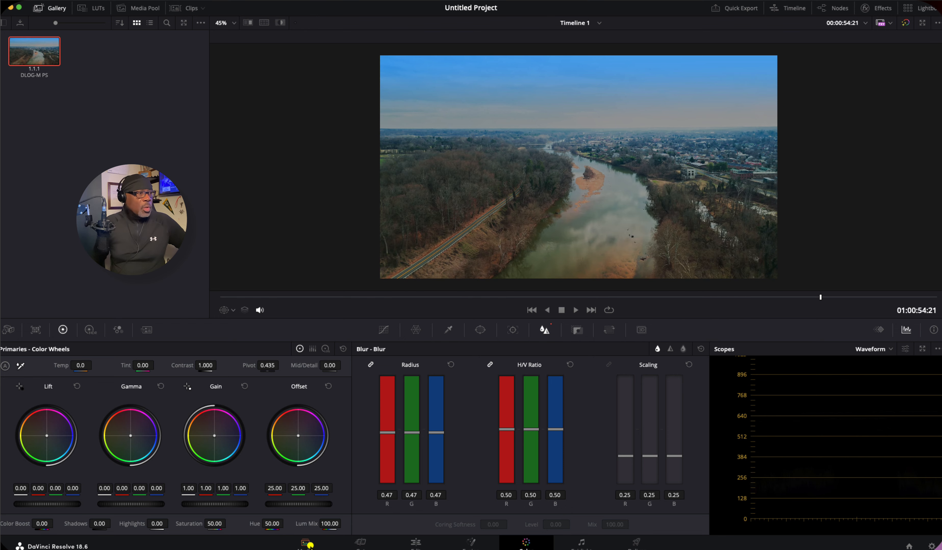
Select the DLOGM-2.MP4 clip on the Edit page timeline and apply the DLOG-M PS still's grade to it on the Color page
{"action": "left_click", "coordinate": [415, 544]}
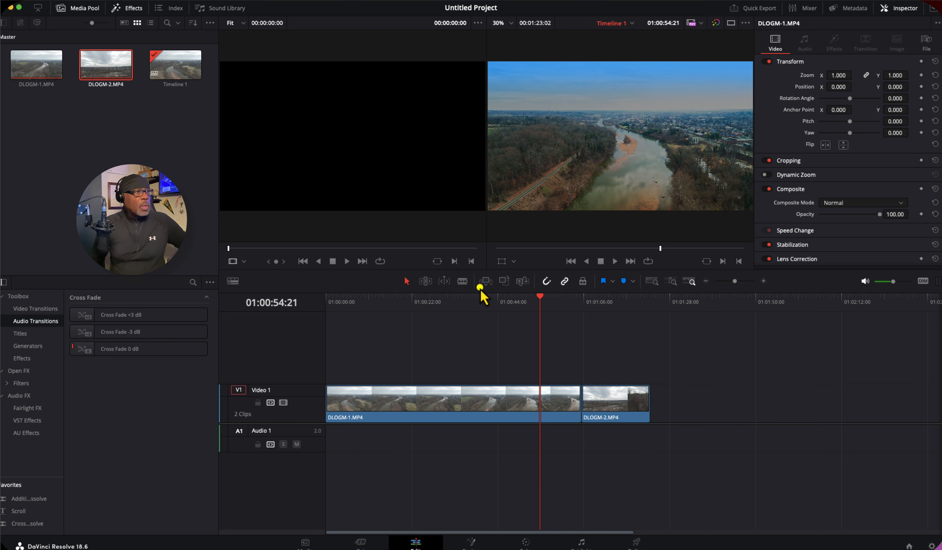
{"action": "left_click_drag", "start_coordinate": [542, 298], "coordinate": [605, 335]}
{"action": "left_click", "coordinate": [622, 416]}
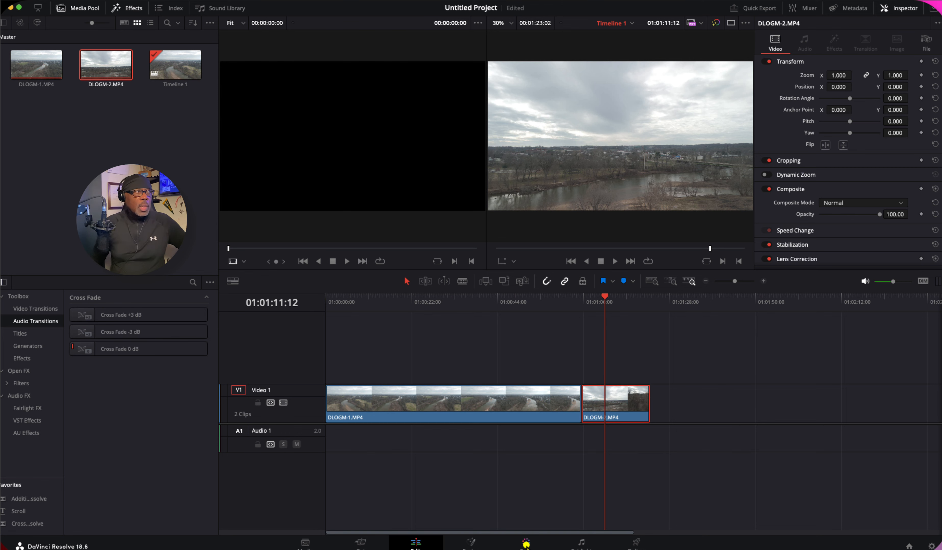
{"action": "left_click", "coordinate": [526, 544]}
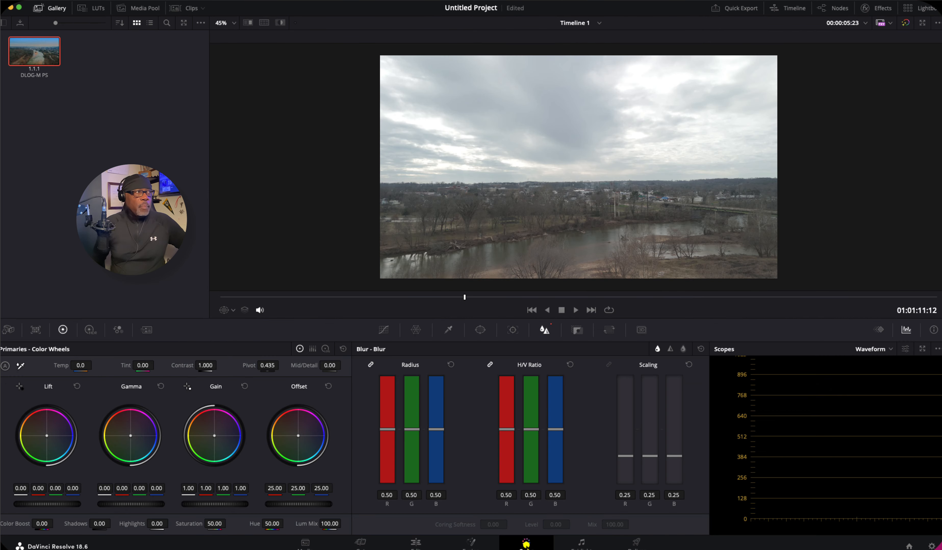
{"action": "left_click", "coordinate": [38, 53]}
{"action": "right_click", "coordinate": [35, 52]}
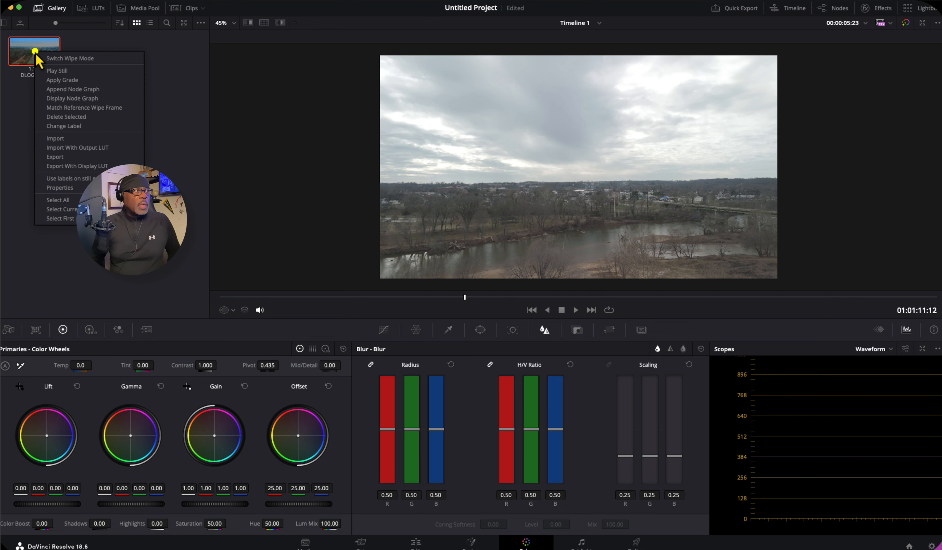
{"action": "left_click", "coordinate": [97, 81]}
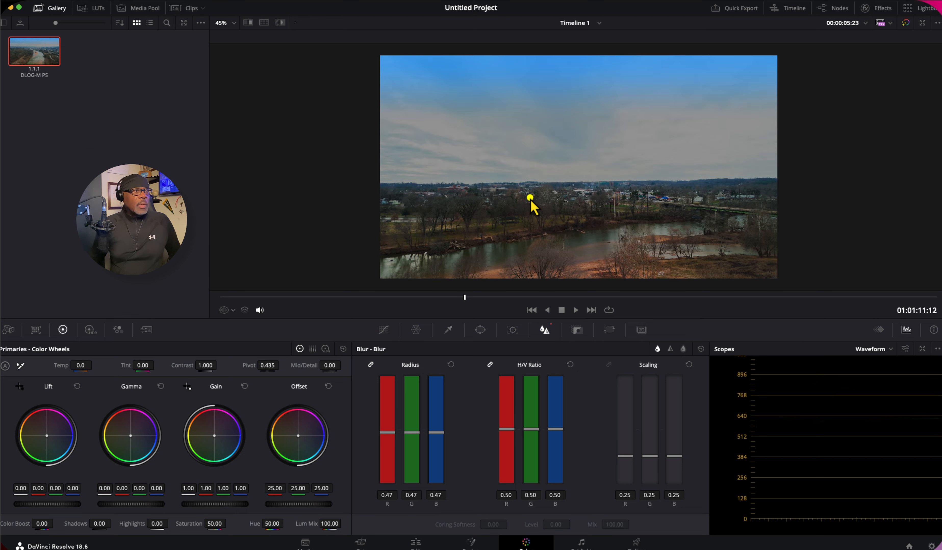
Play the footage from the second clip's start to review the applied grade, and show the node graph again
{"action": "left_click_drag", "start_coordinate": [468, 299], "coordinate": [216, 296]}
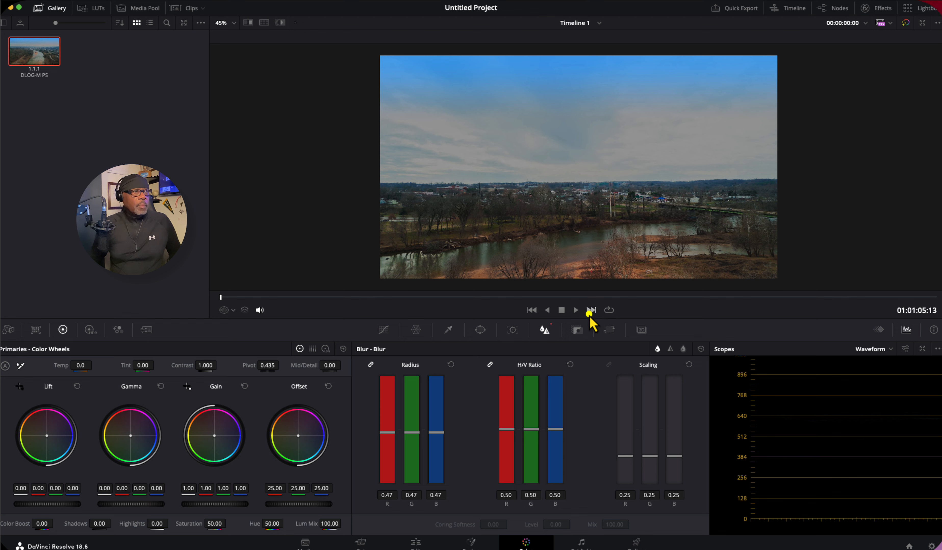
{"action": "left_click", "coordinate": [575, 310]}
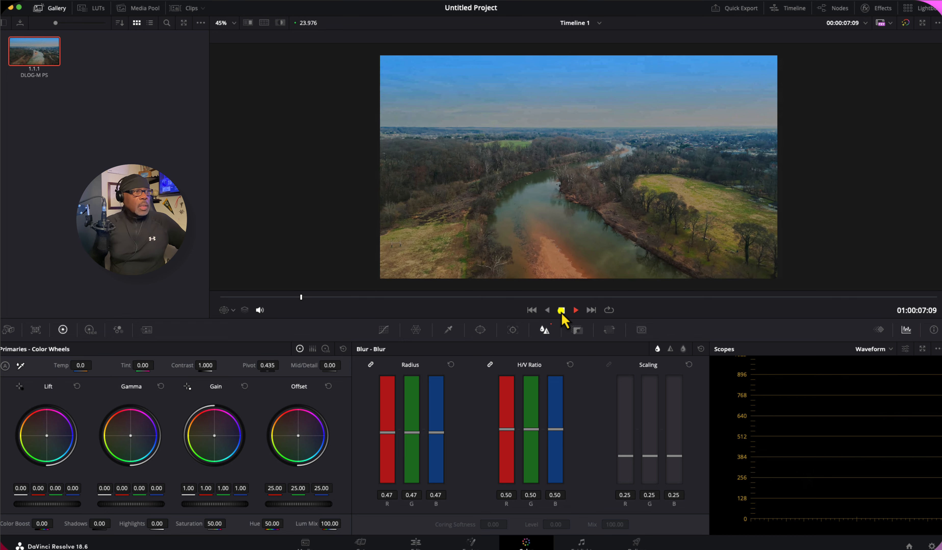
{"action": "left_click", "coordinate": [561, 310]}
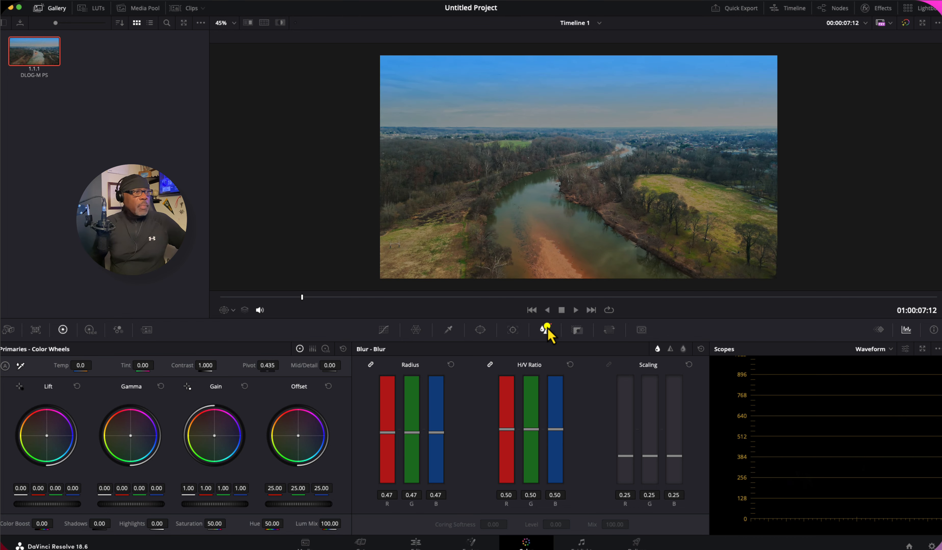
{"action": "left_click", "coordinate": [839, 11]}
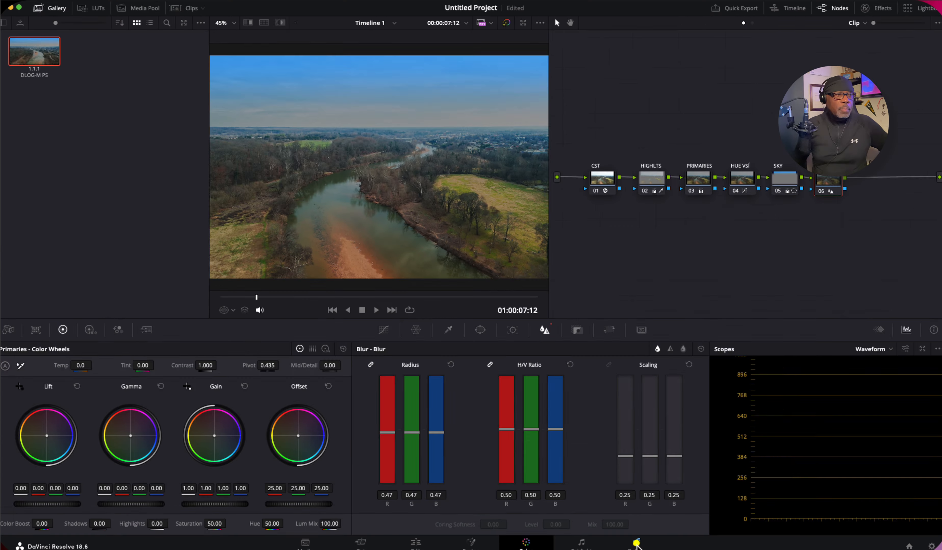
Go to the Deliver page and name the export file TEST DLOG-M FOOTAGE
{"action": "left_click", "coordinate": [637, 543]}
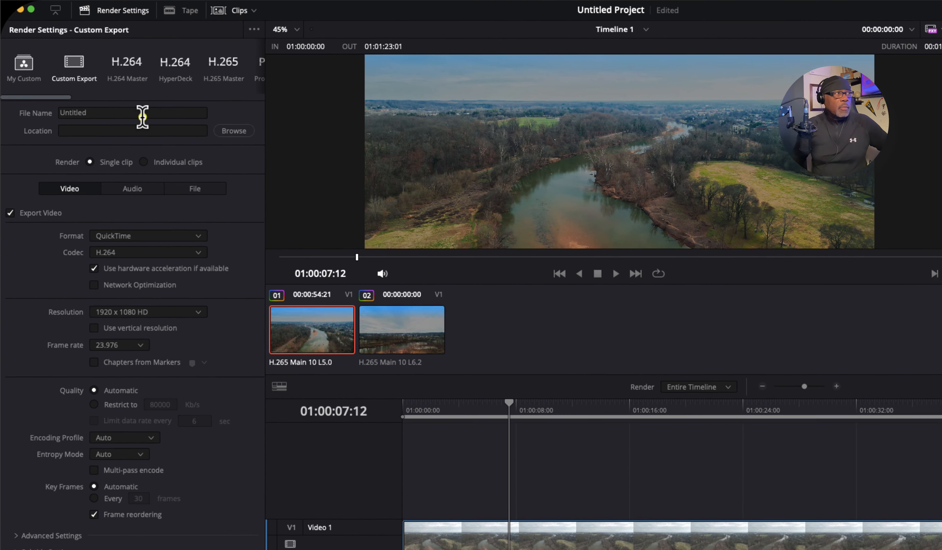
{"action": "left_click", "coordinate": [143, 115]}
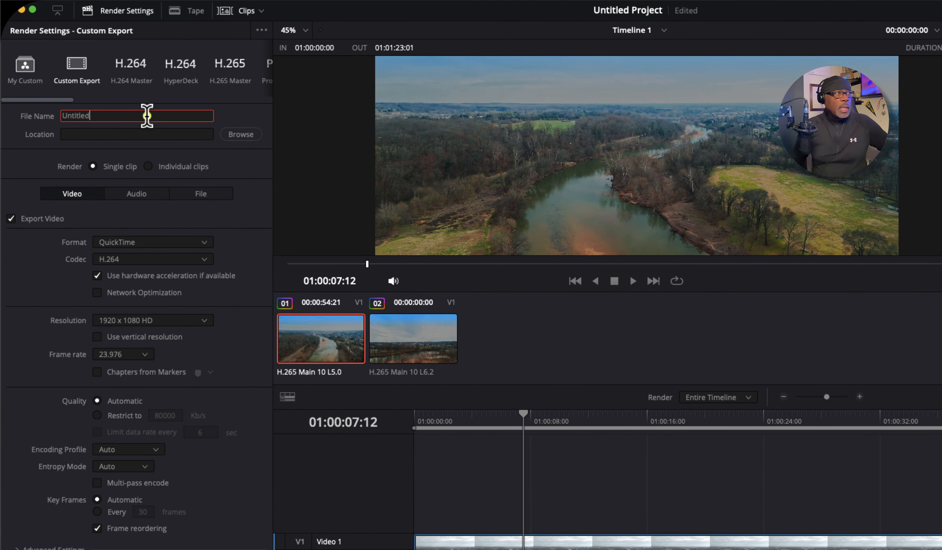
{"action": "left_click_drag", "start_coordinate": [89, 113], "coordinate": [47, 110]}
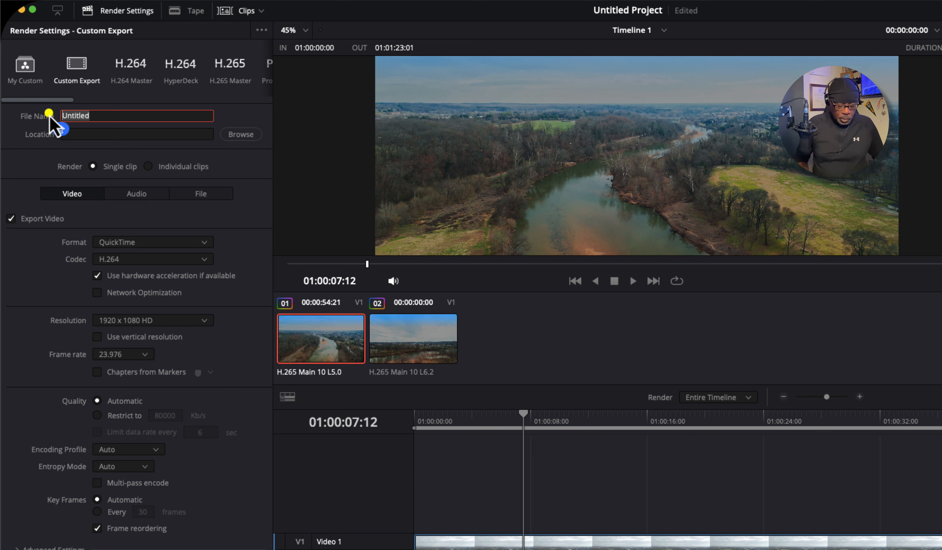
{"action": "type", "text": "TEST "}
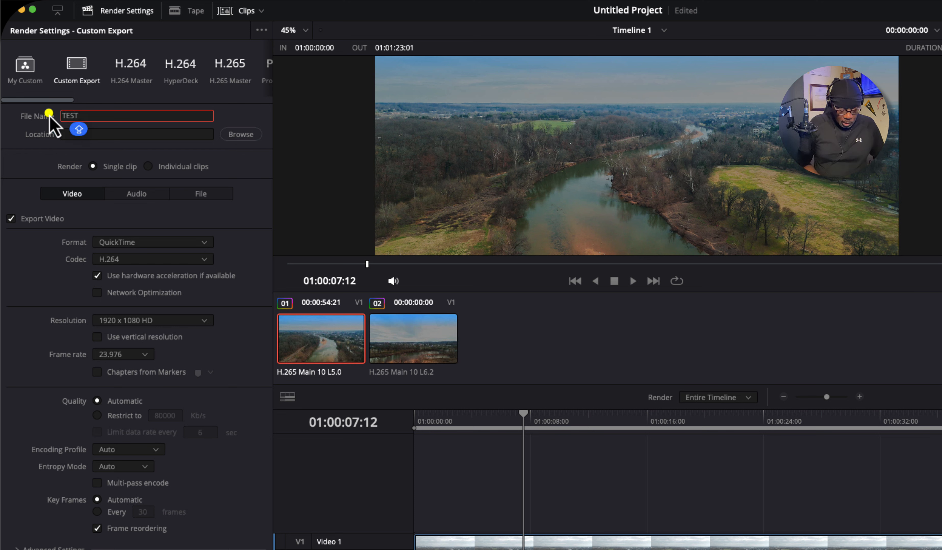
{"action": "type", "text": "DLOG-M "}
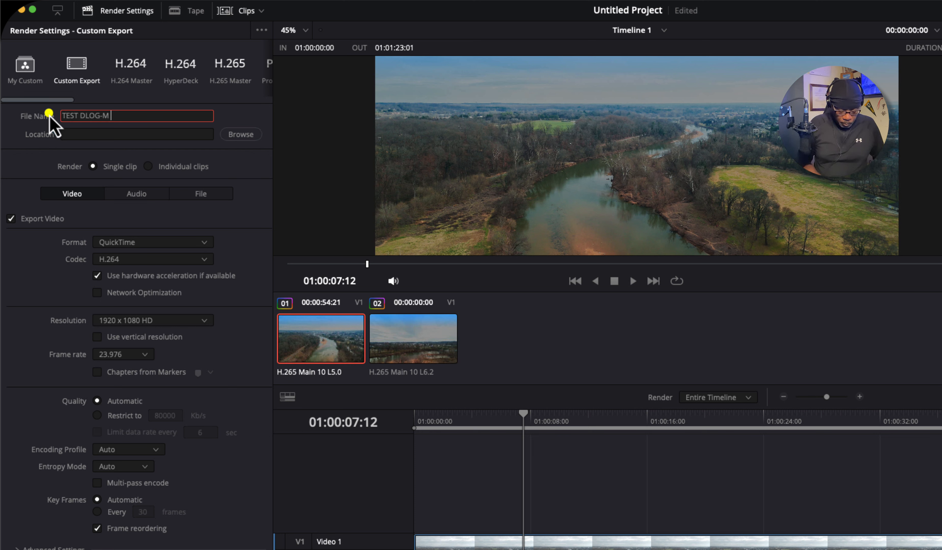
{"action": "type", "text": "FOOTAGE"}
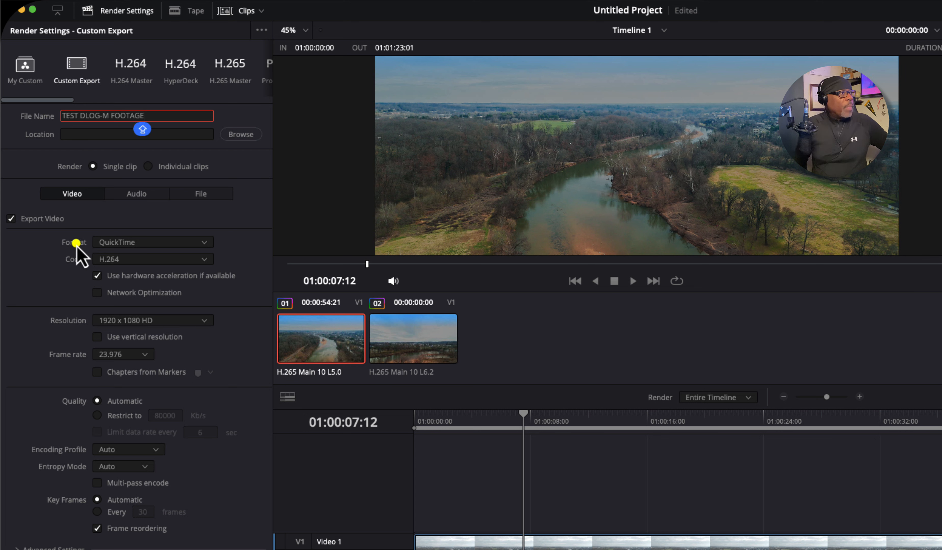
Set the export codec to H.265 and the resolution to 3840 x 2160 Ultra HD
{"action": "left_click", "coordinate": [206, 260]}
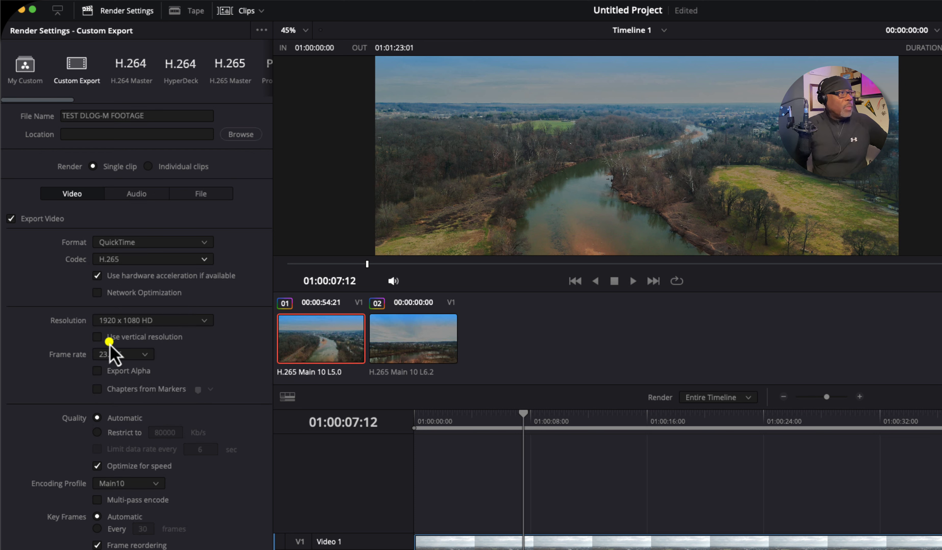
{"action": "left_click", "coordinate": [204, 321]}
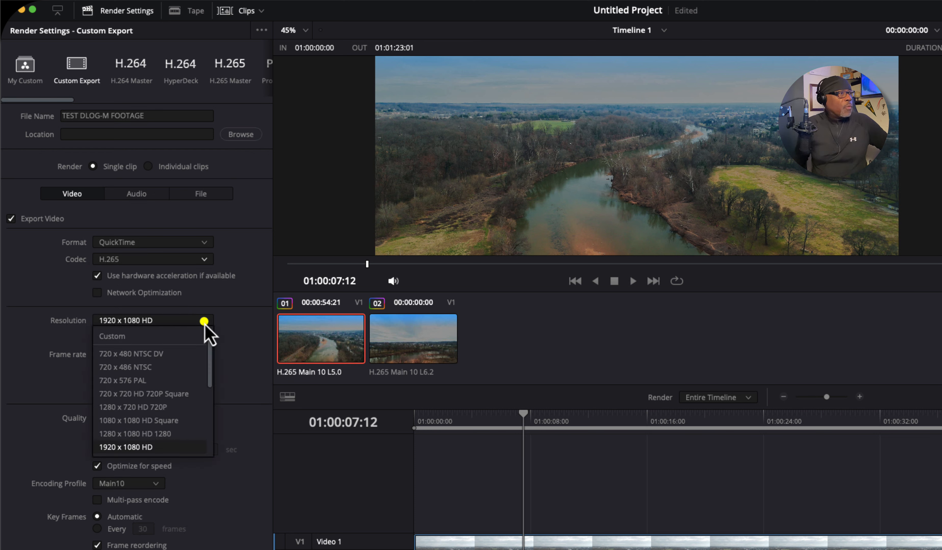
{"action": "scroll", "coordinate": [190, 379], "scroll_direction": "down", "scroll_amount": 3}
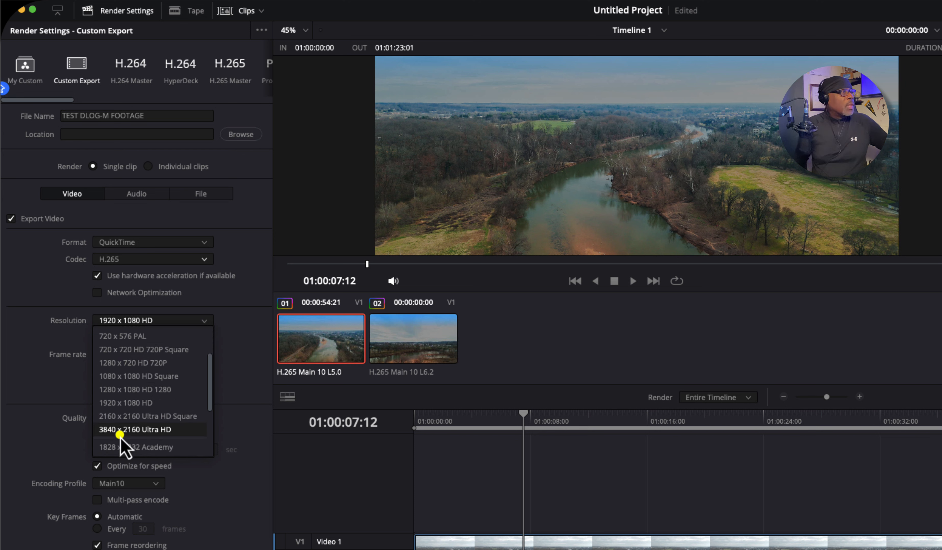
{"action": "left_click", "coordinate": [153, 431]}
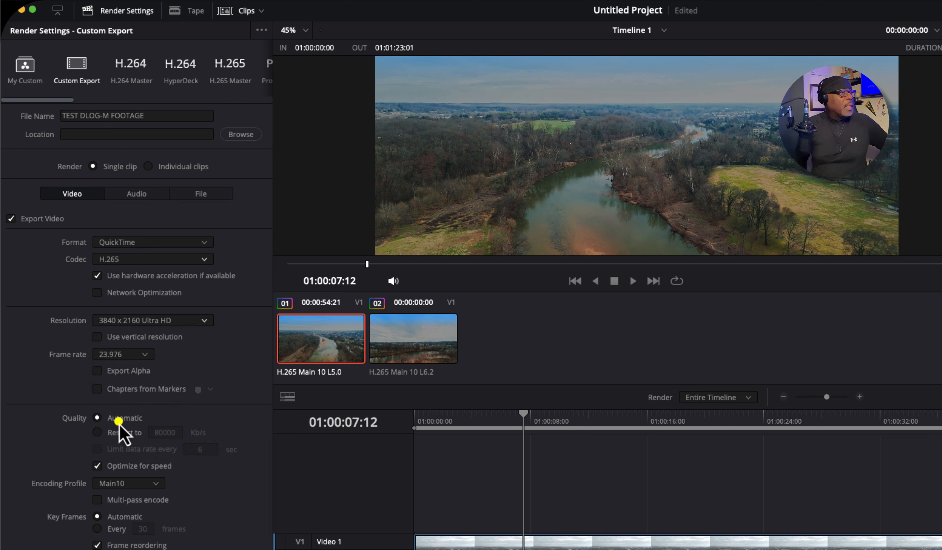
Restrict the export quality to 100000 Kb/s and choose the Main10 encoding profile
{"action": "left_click", "coordinate": [101, 434]}
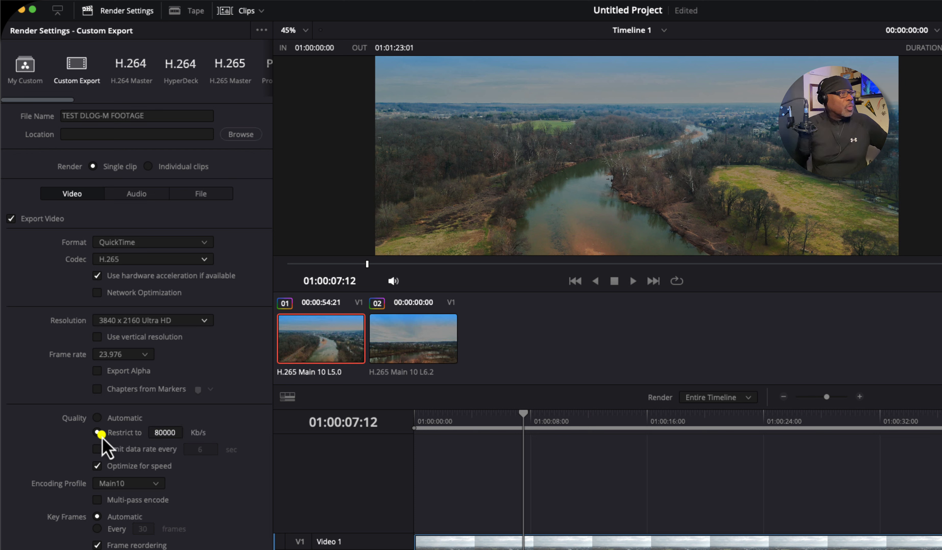
{"action": "double_click", "coordinate": [157, 434]}
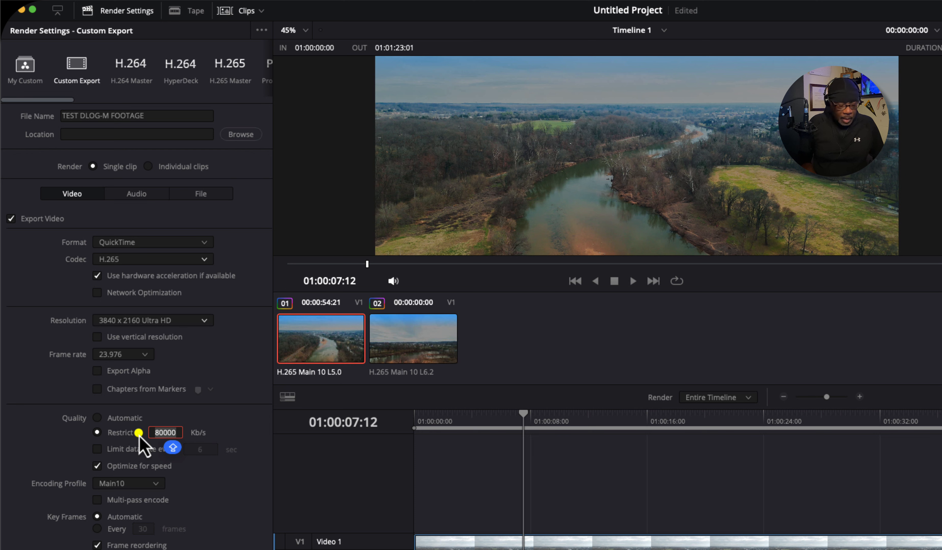
{"action": "type", "text": "1"}
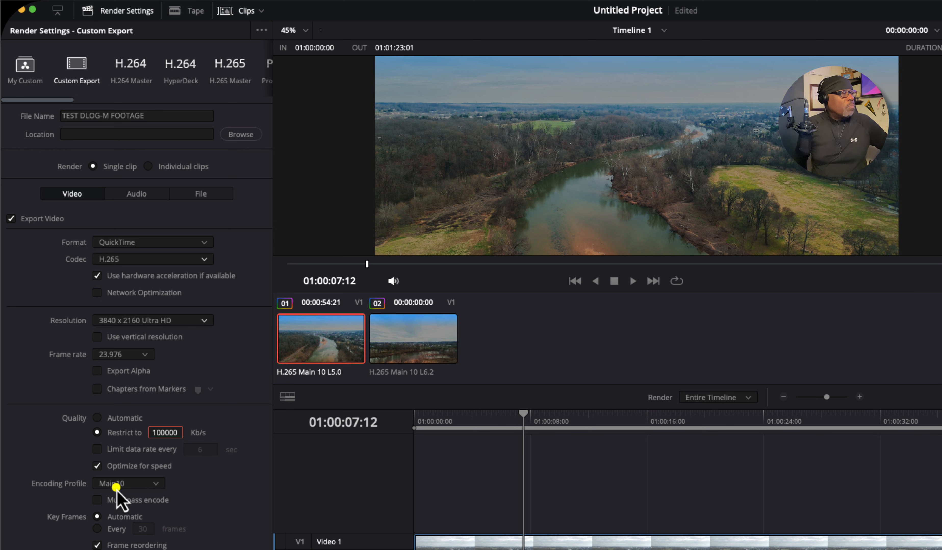
{"action": "left_click", "coordinate": [156, 485]}
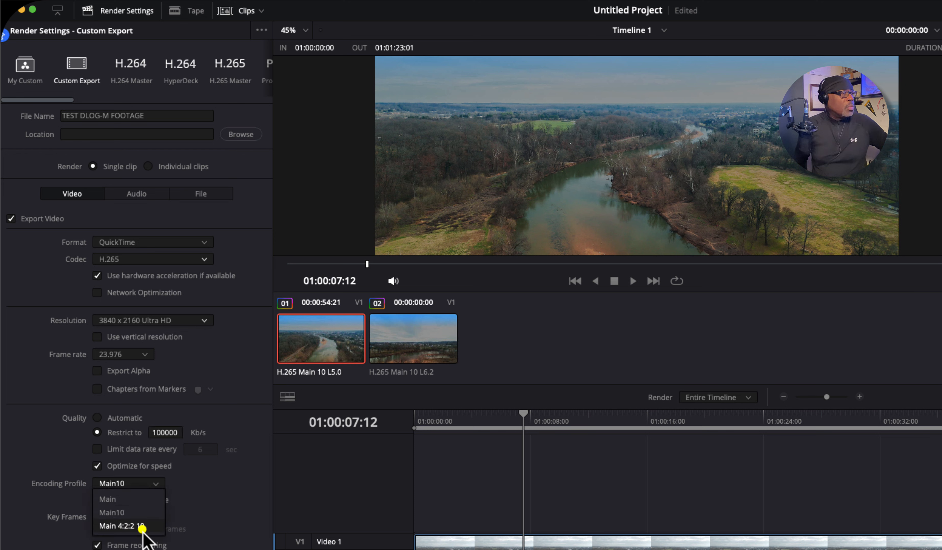
{"action": "left_click", "coordinate": [121, 499]}
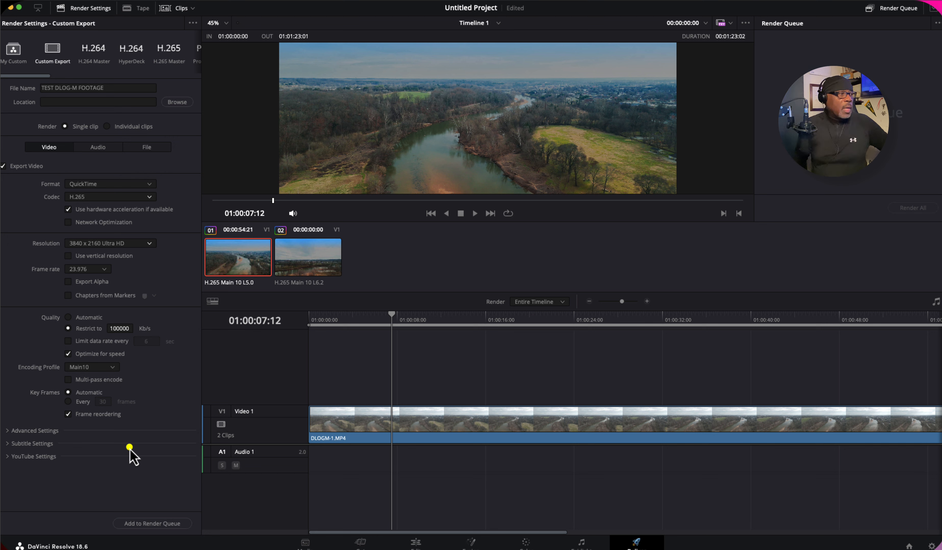
Add the export to the render queue, saving to the Movies folder and accepting the higher-resolution render, and start rendering
{"action": "left_click", "coordinate": [162, 524]}
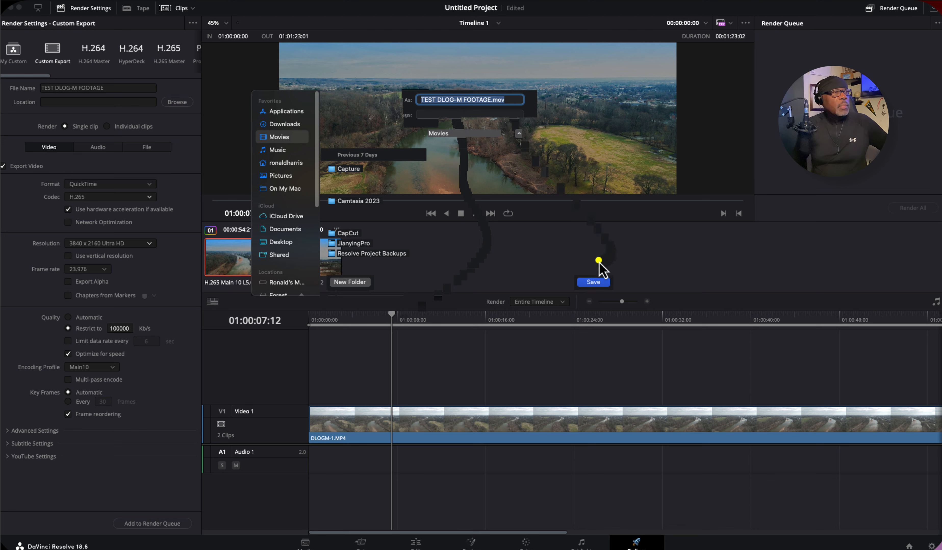
{"action": "left_click", "coordinate": [593, 283]}
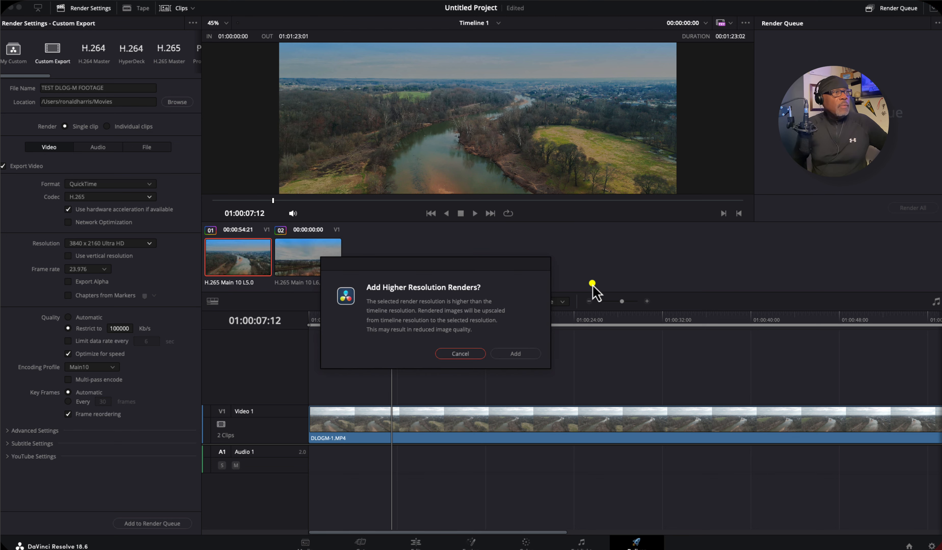
{"action": "left_click", "coordinate": [516, 355]}
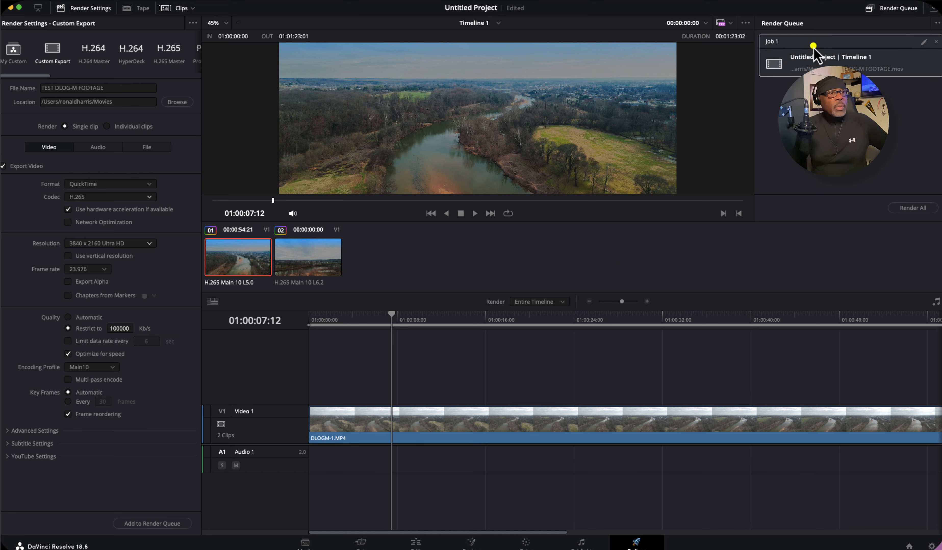
{"action": "left_click", "coordinate": [914, 209]}
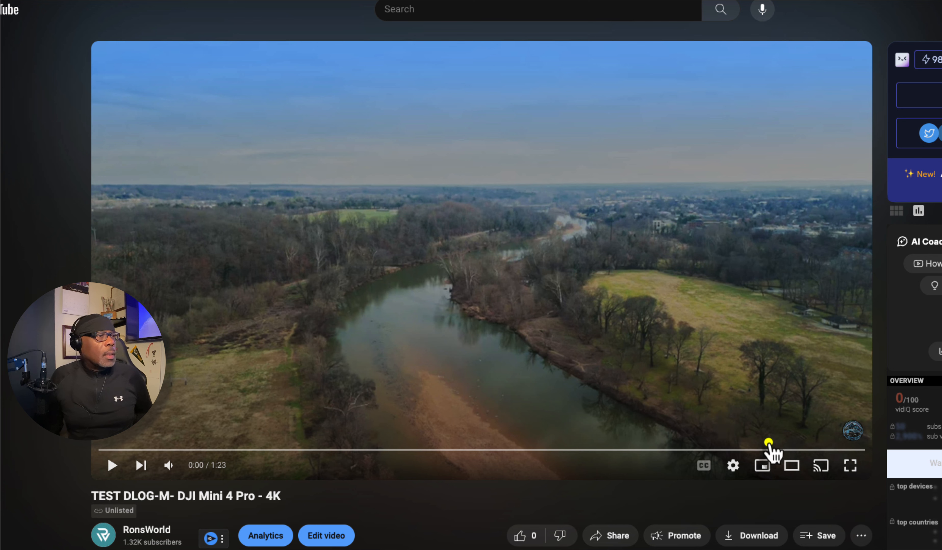
On YouTube, set the playback quality of the uploaded TEST DLOG-M- DJI Mini 4 Pro - 4K video to 2160p 4K
{"action": "left_click", "coordinate": [731, 465]}
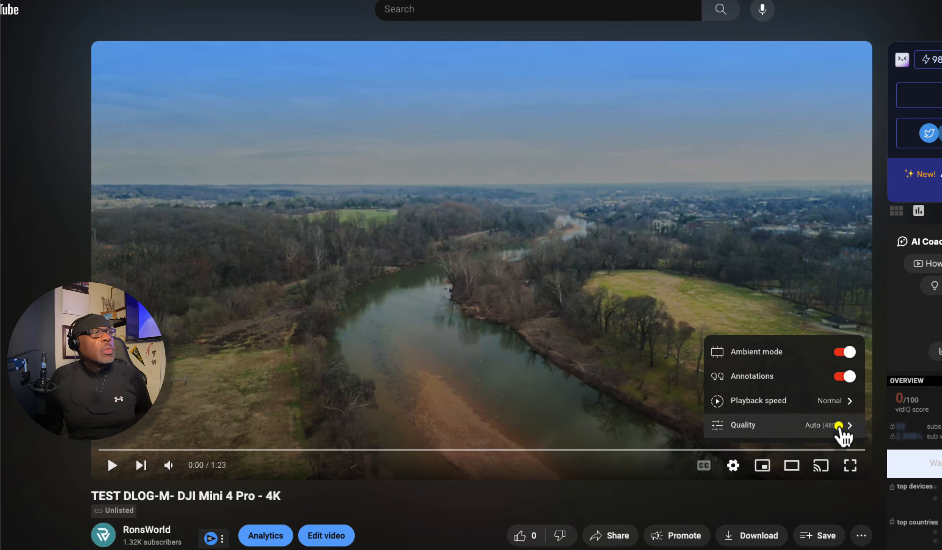
{"action": "left_click", "coordinate": [852, 427]}
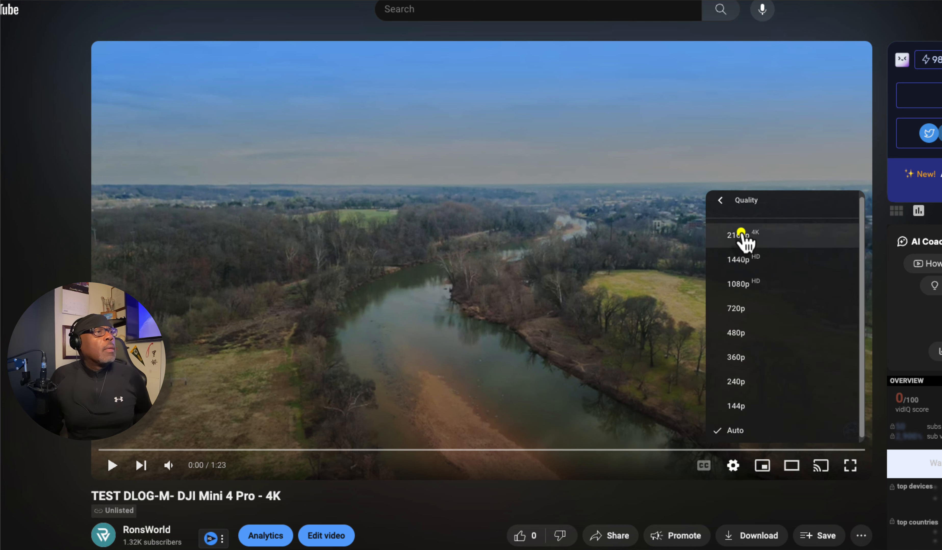
{"action": "left_click", "coordinate": [749, 236]}
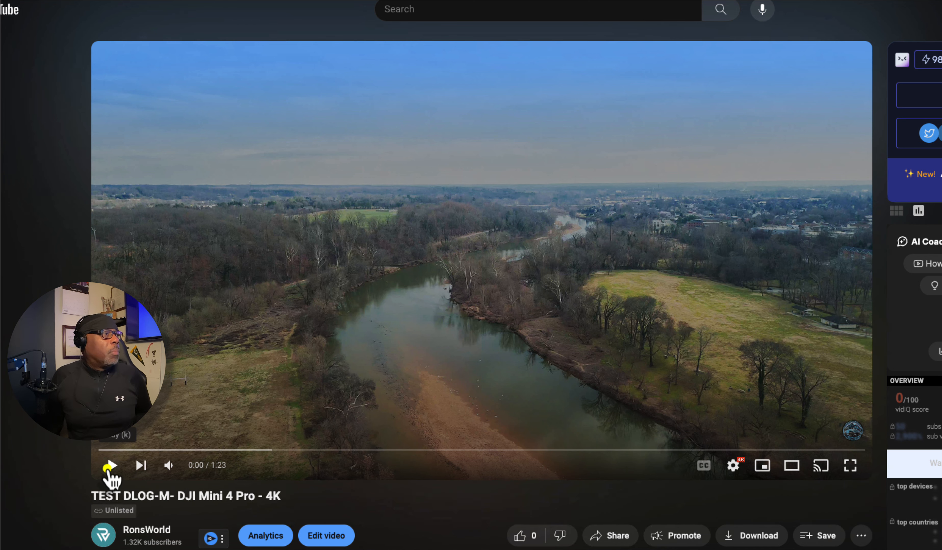